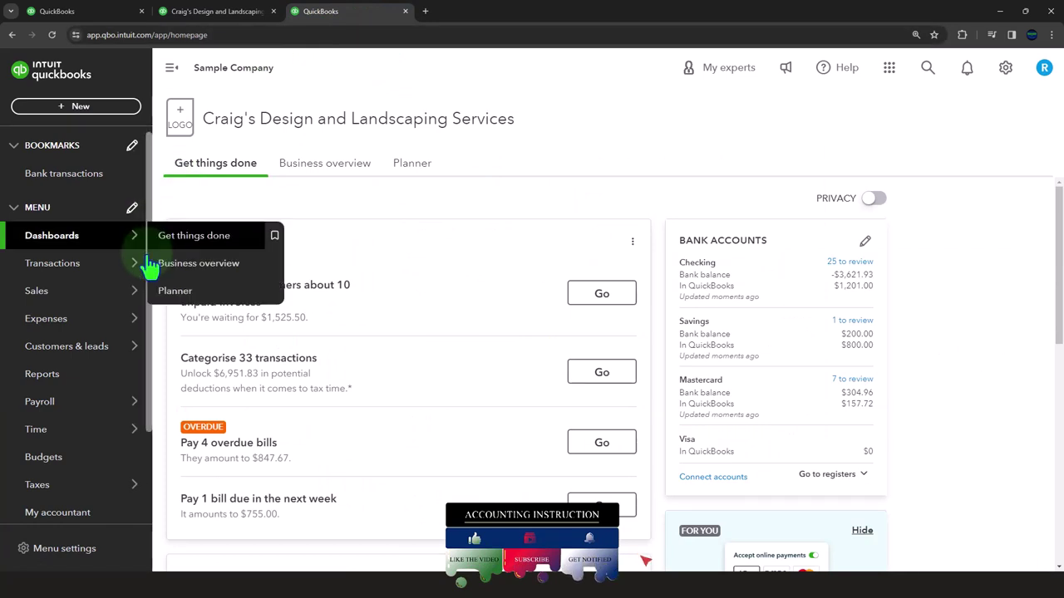
- Open the Profit and Loss report from Reports favorites, then switch back to the company homepage tab
left_click(55, 407)
left_click(73, 340)
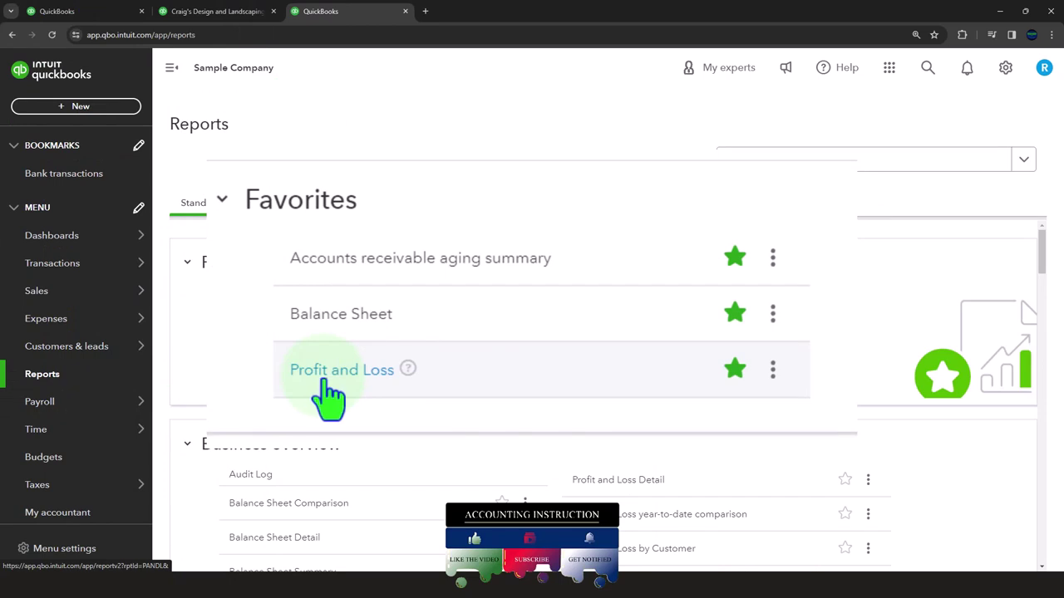
left_click(253, 384)
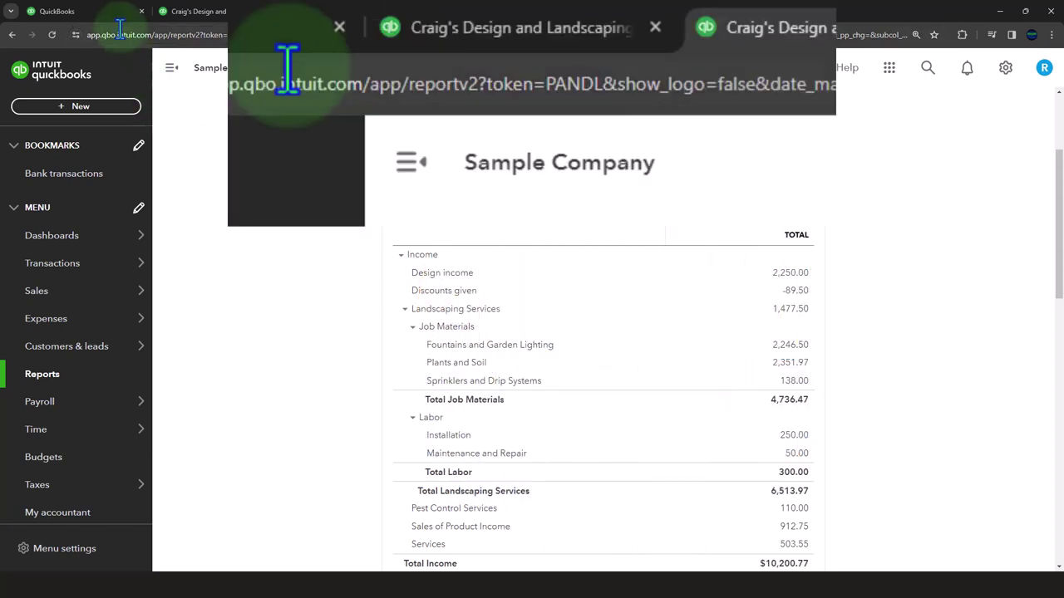
left_click(268, 38)
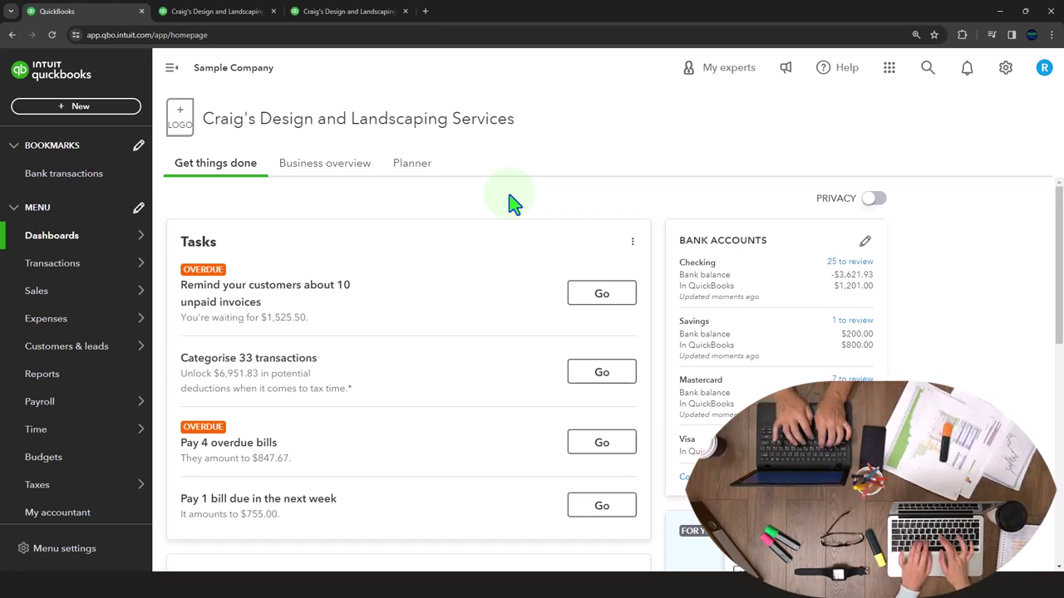
left_click(215, 12)
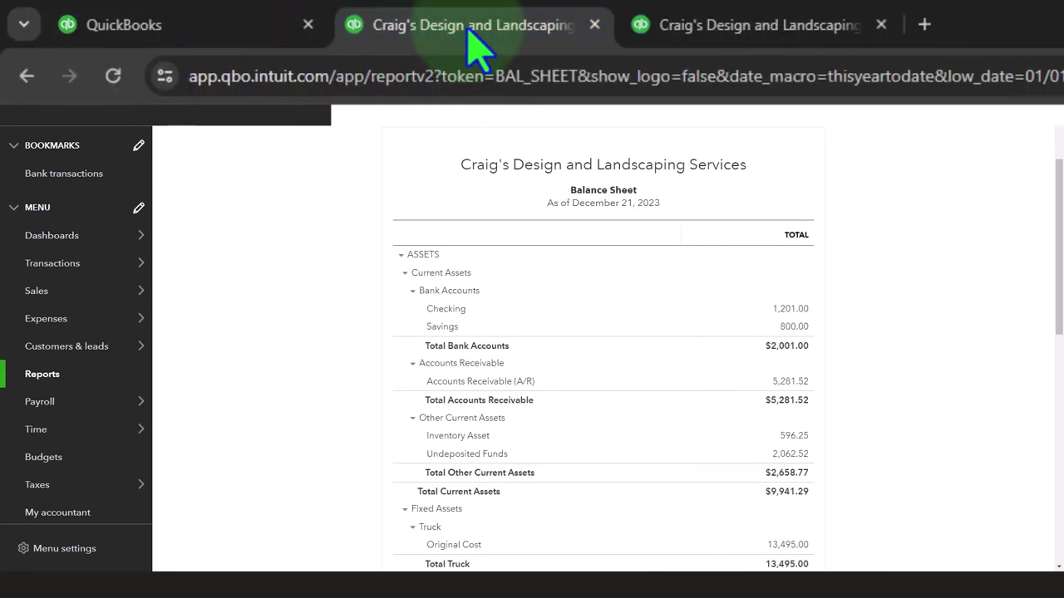
left_click(735, 34)
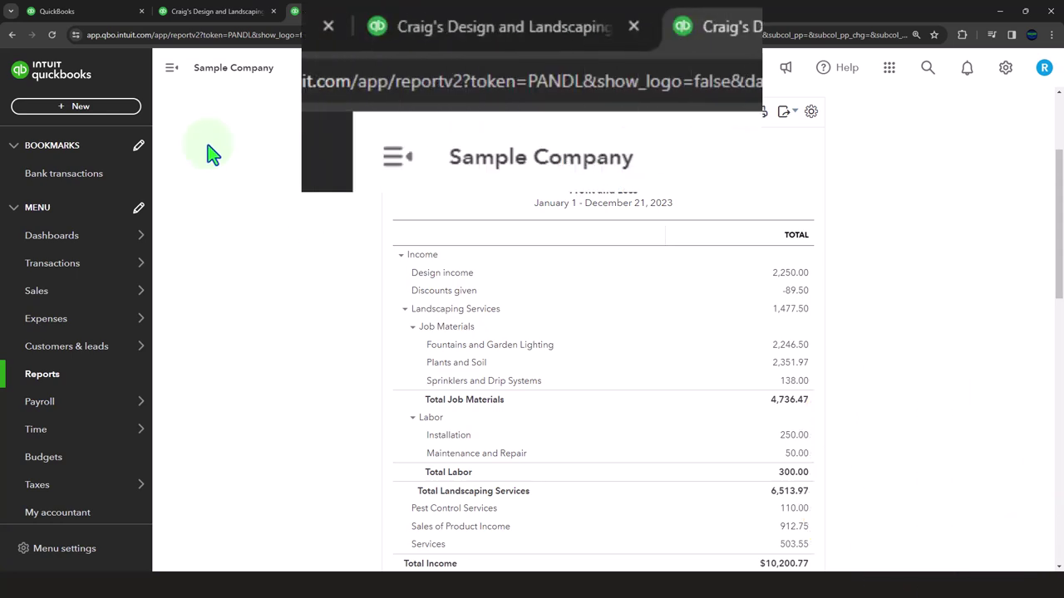
left_click(87, 12)
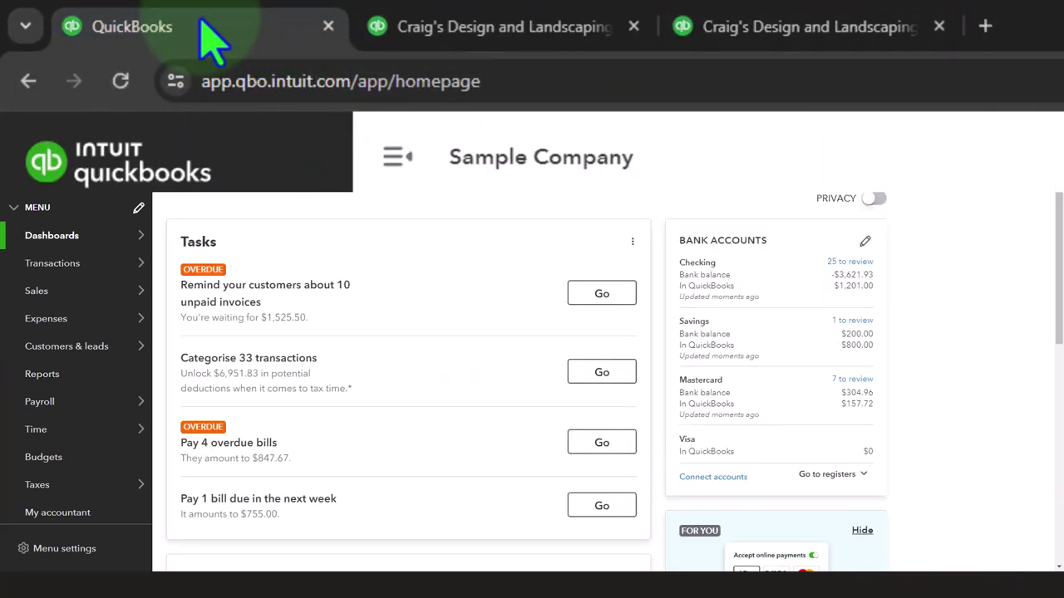
mouse_move(95, 282)
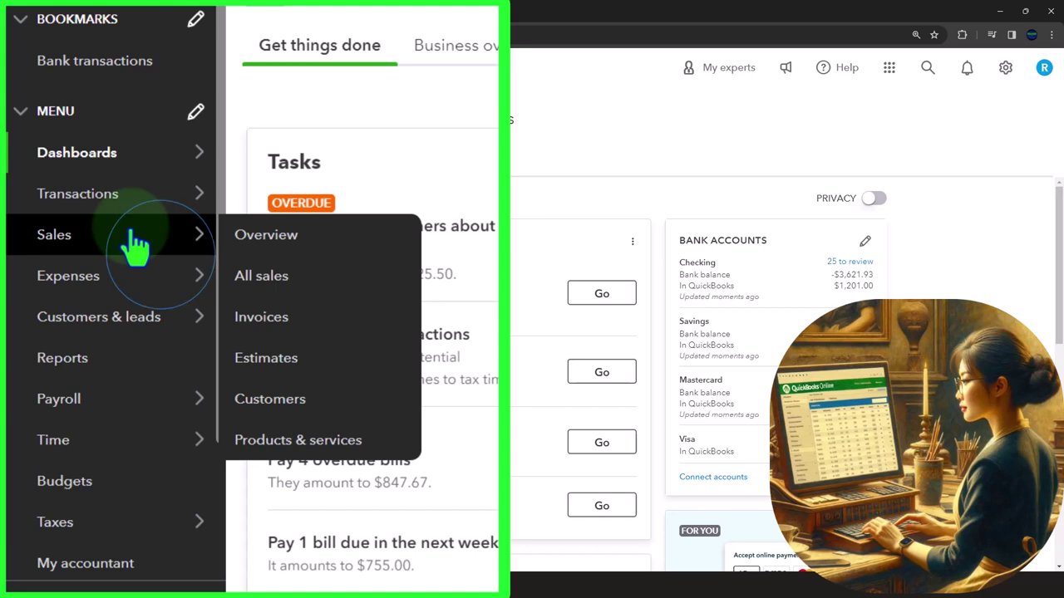
left_click(133, 234)
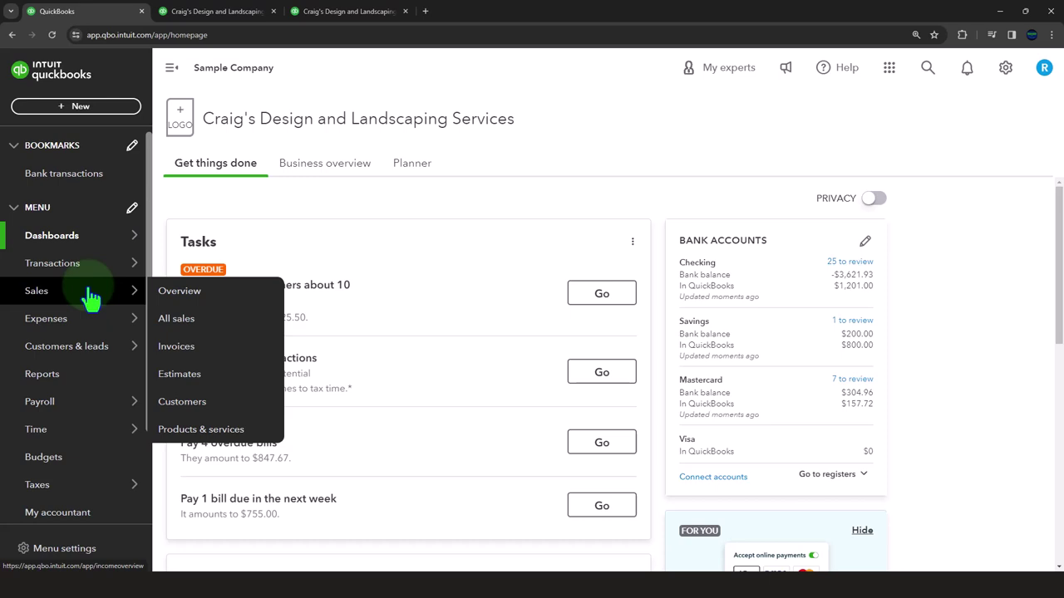
mouse_move(133, 263)
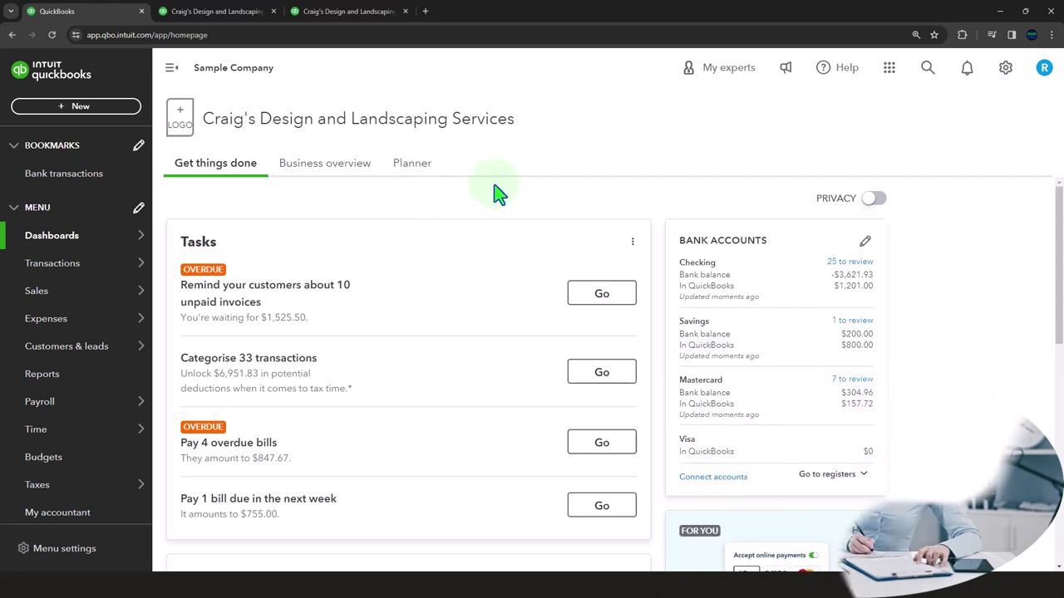
- Use the gear menu to reach the All lists page of company lists
left_click(1006, 67)
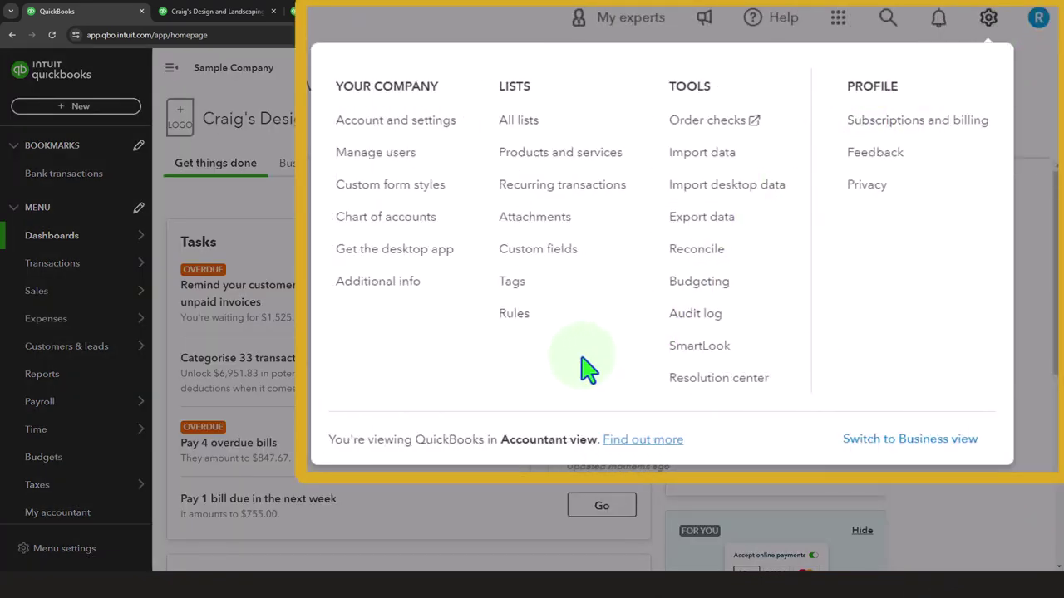
left_click(989, 33)
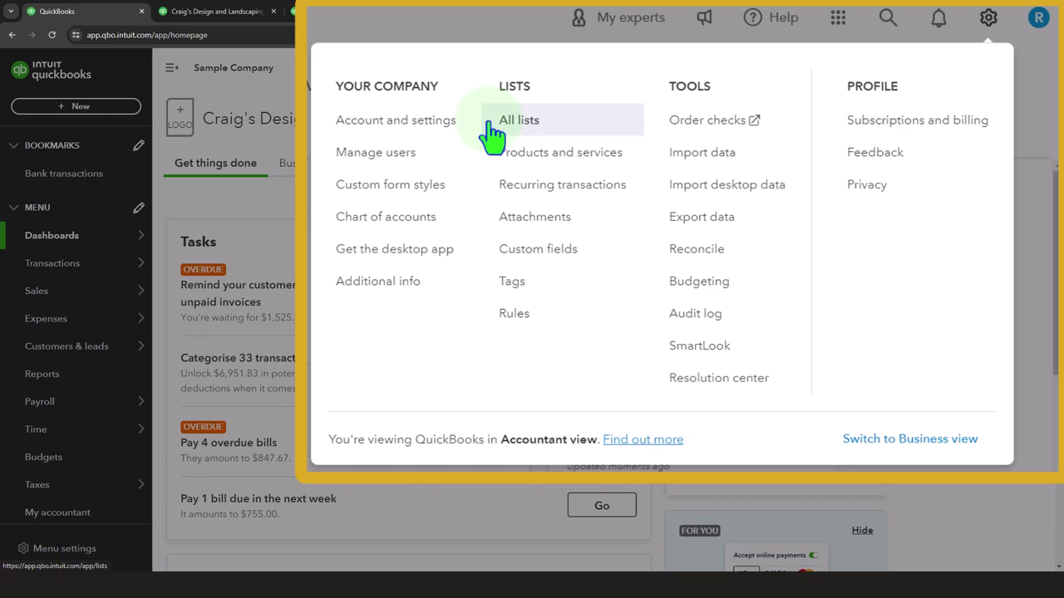
left_click(495, 124)
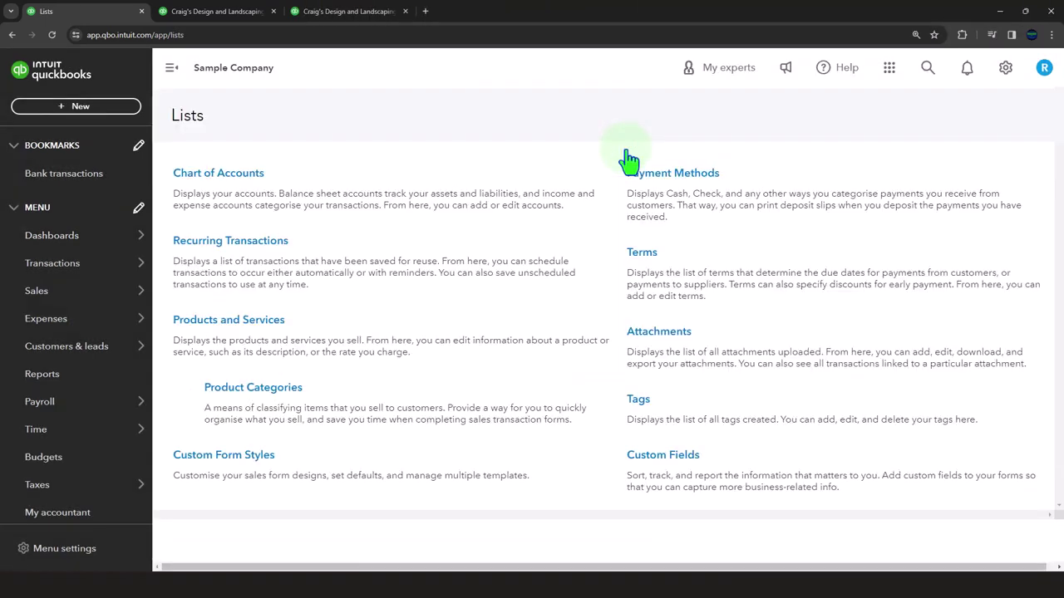
- Open the Chart of Accounts from the Lists page
left_click(164, 147)
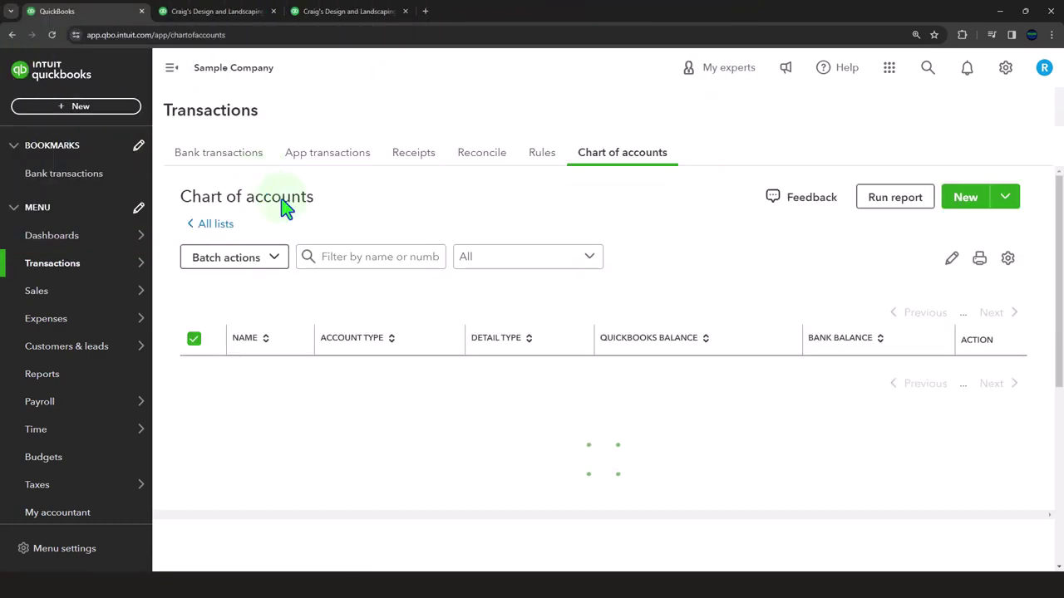
- Scroll the account rows, e.g. Accounts Receivable $5,281.52 and Truck $13,495.00
scroll(372, 335, "down", 1)
scroll(371, 336, "down", 2)
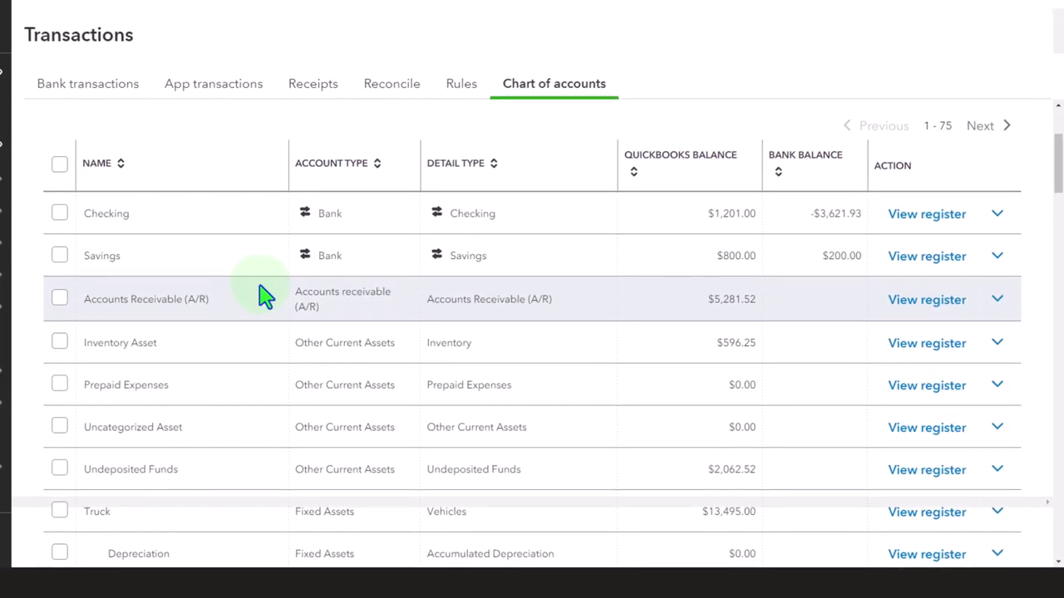
scroll(265, 297, "down", 2)
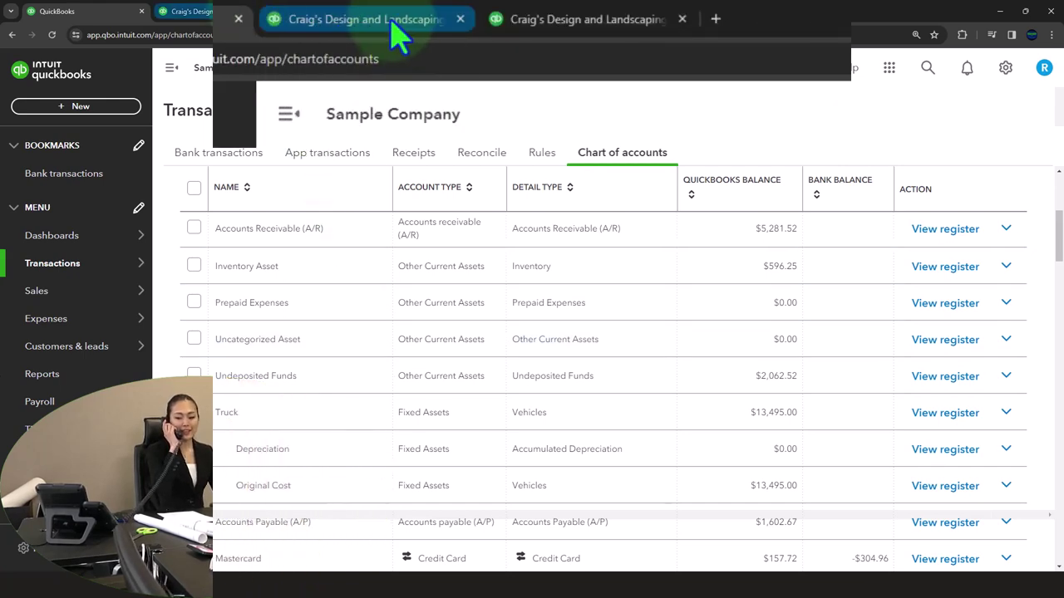
left_click(232, 15)
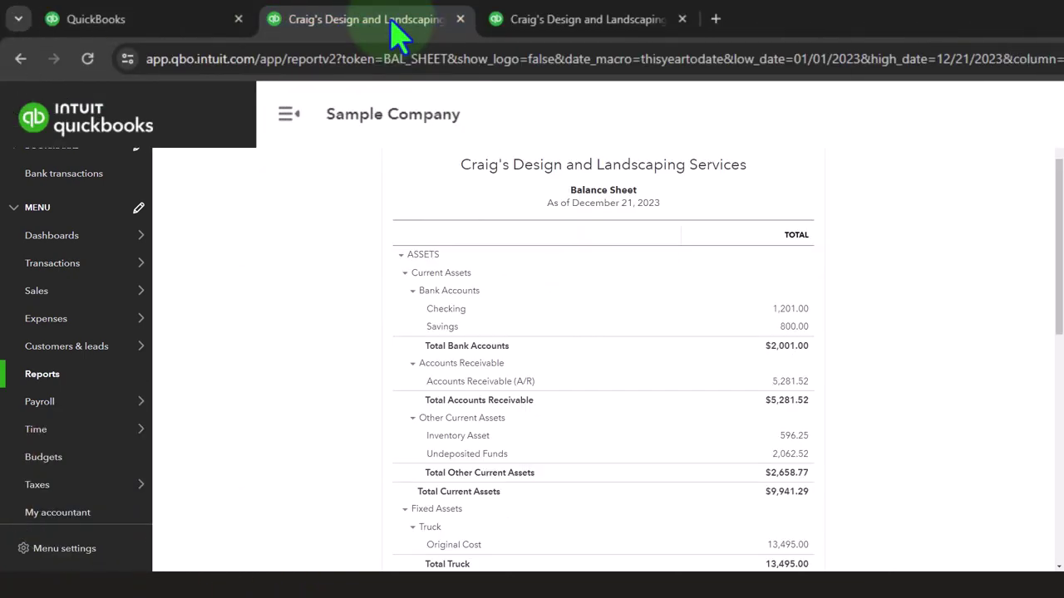
left_click(499, 21)
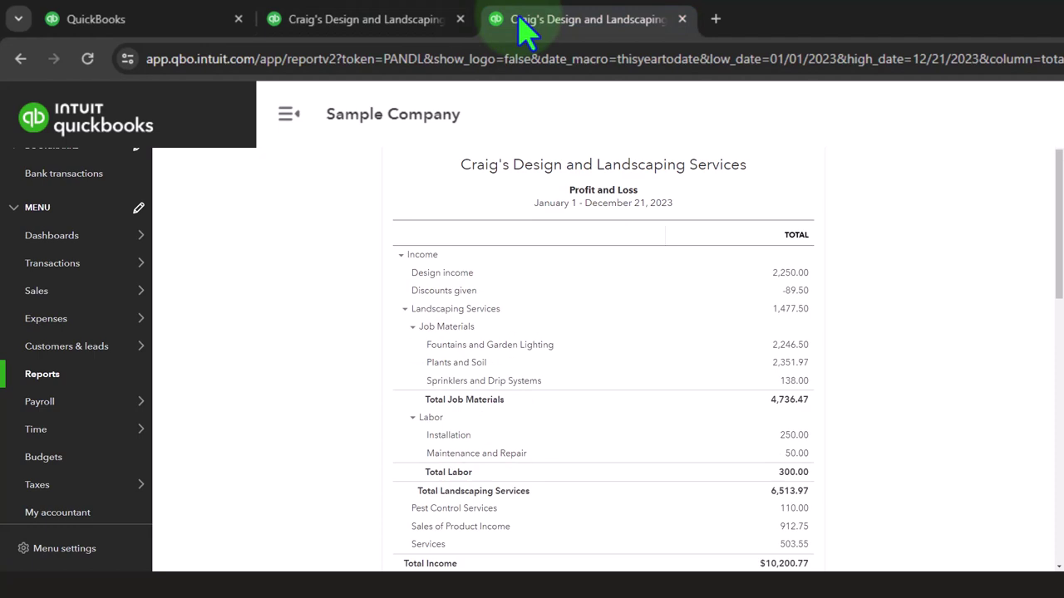
left_click(184, 25)
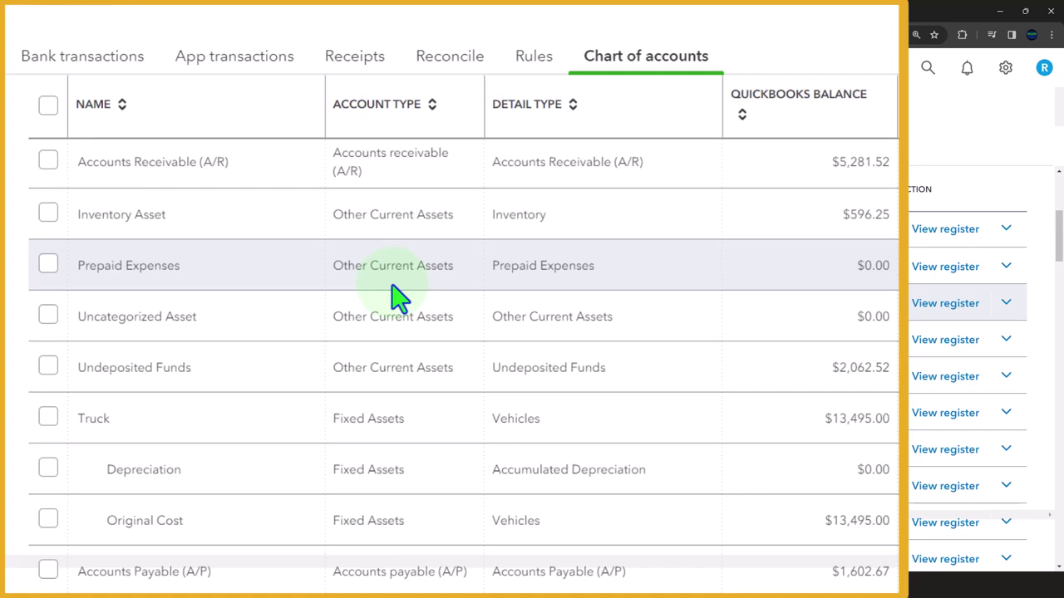
left_click(399, 295)
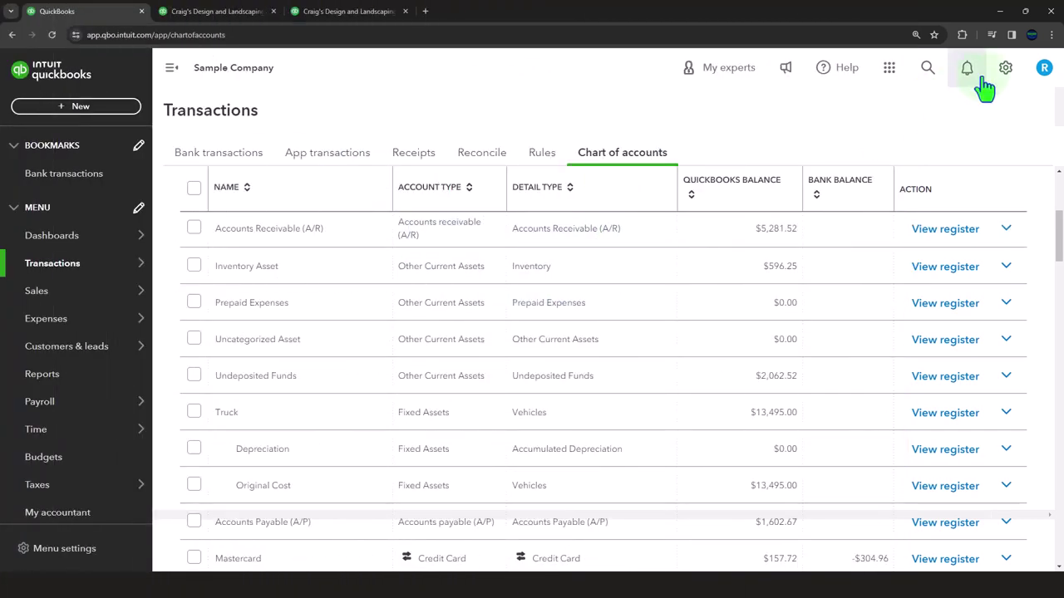
- Reopen All lists from the gear menu and browse list descriptions such as Products and Services
left_click(1004, 70)
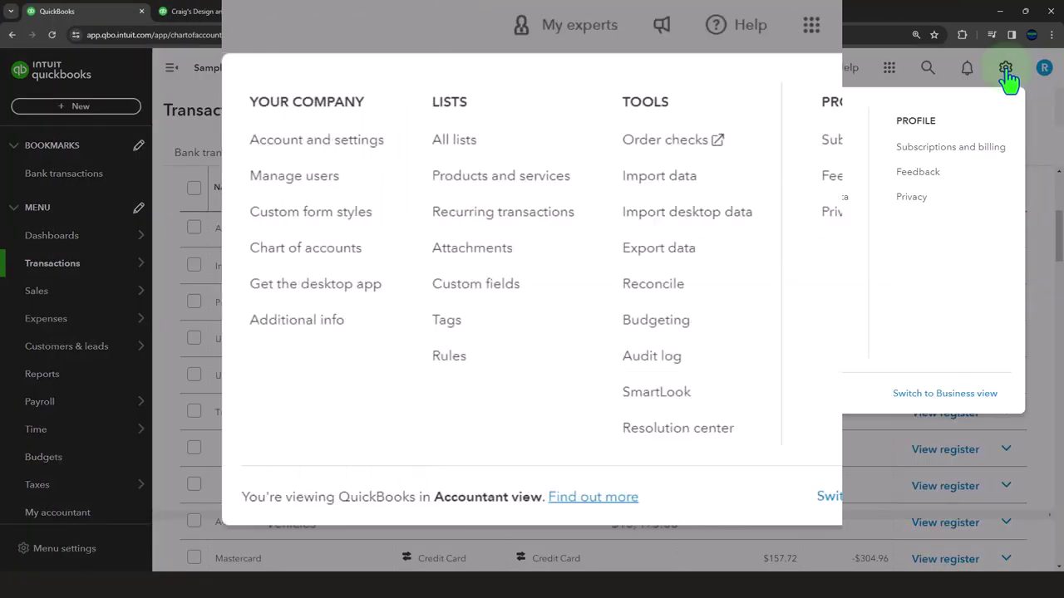
left_click(478, 150)
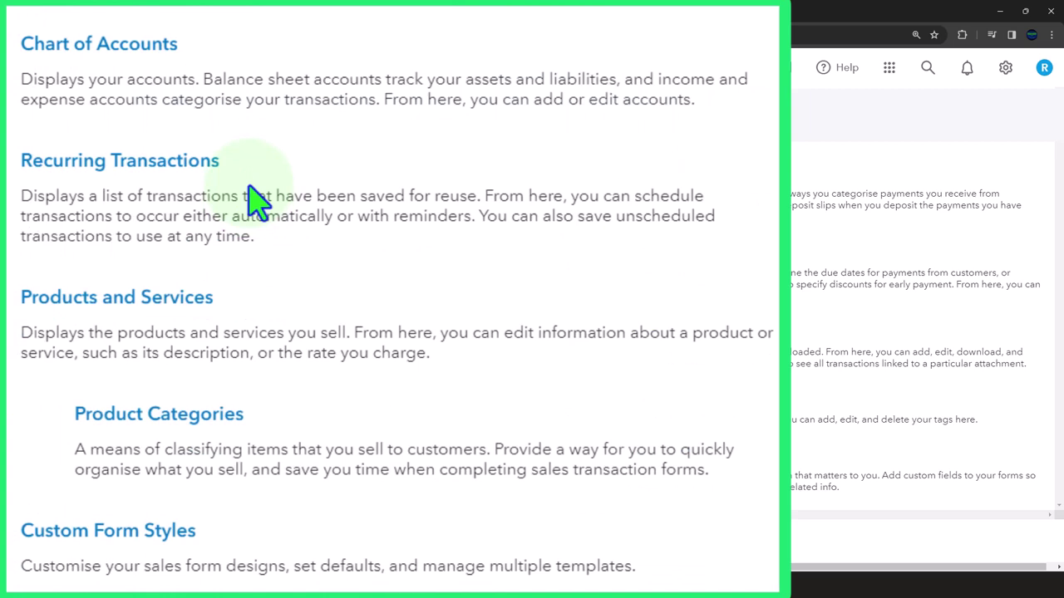
left_click(249, 190)
left_click(280, 303)
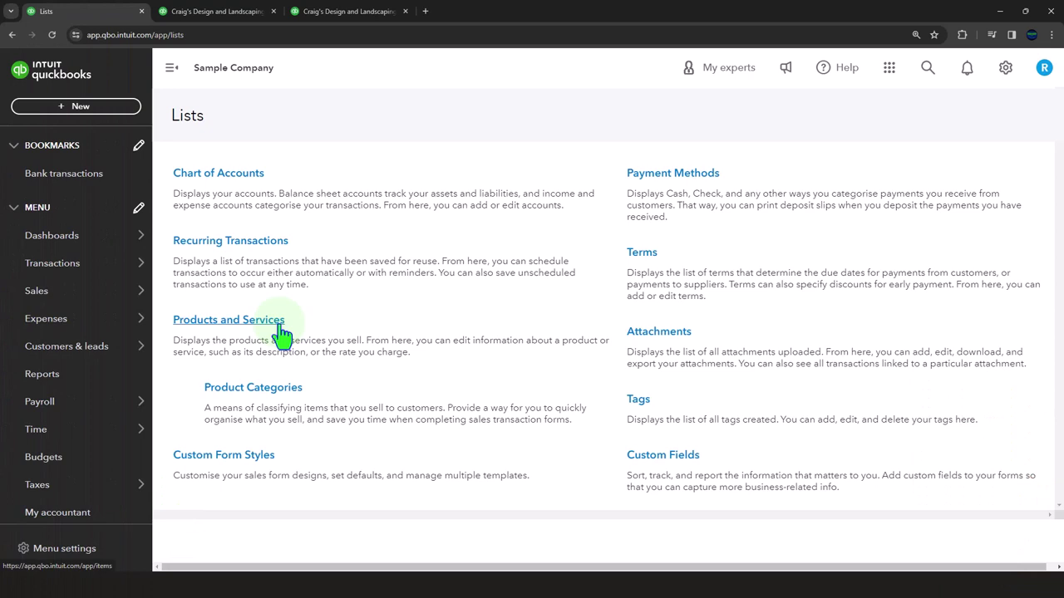
left_click(79, 108)
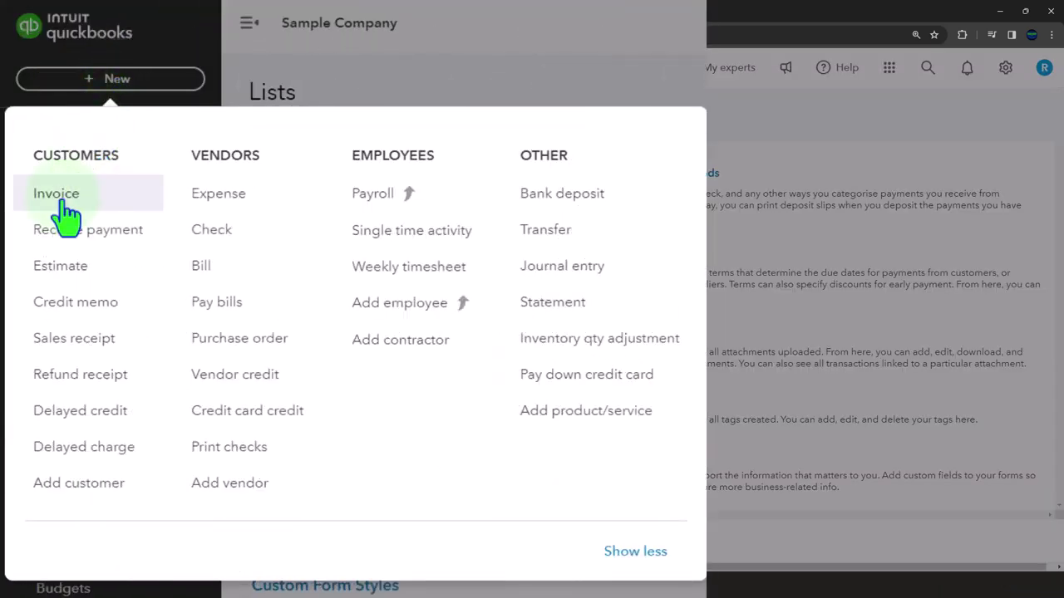
left_click(46, 188)
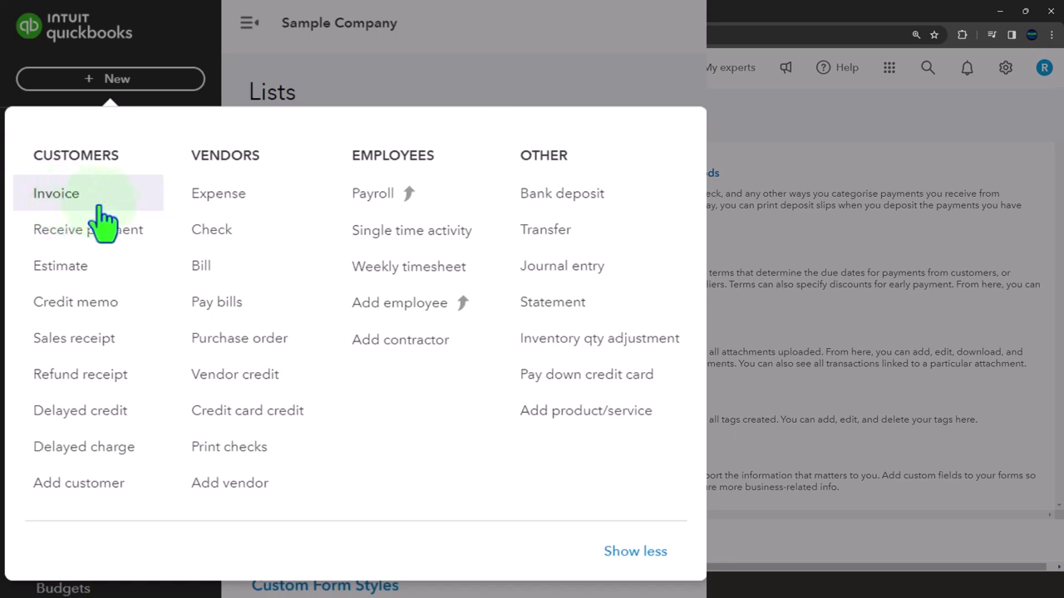
left_click(211, 217)
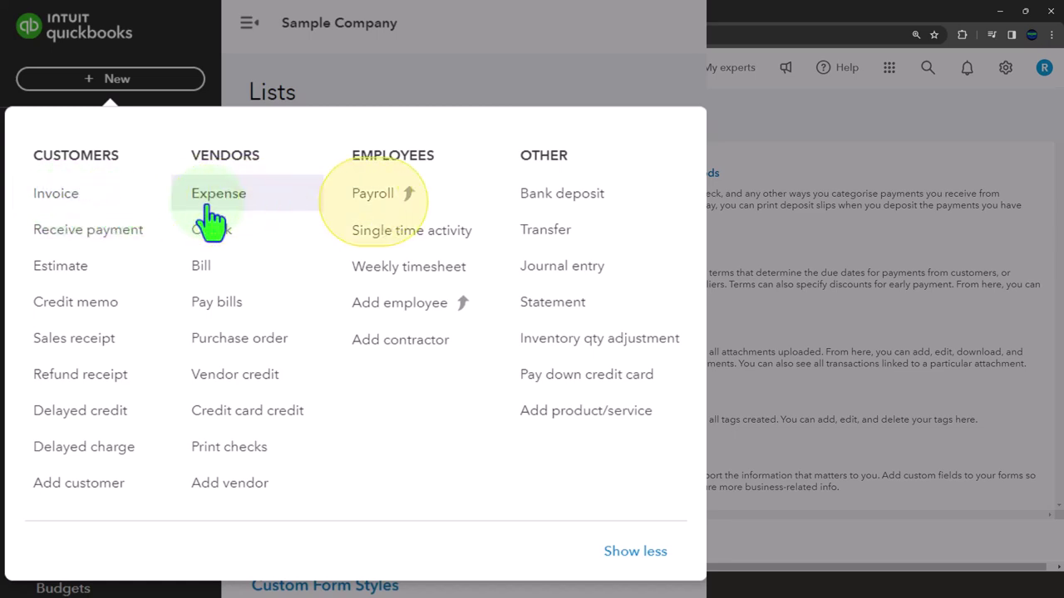
left_click(203, 269)
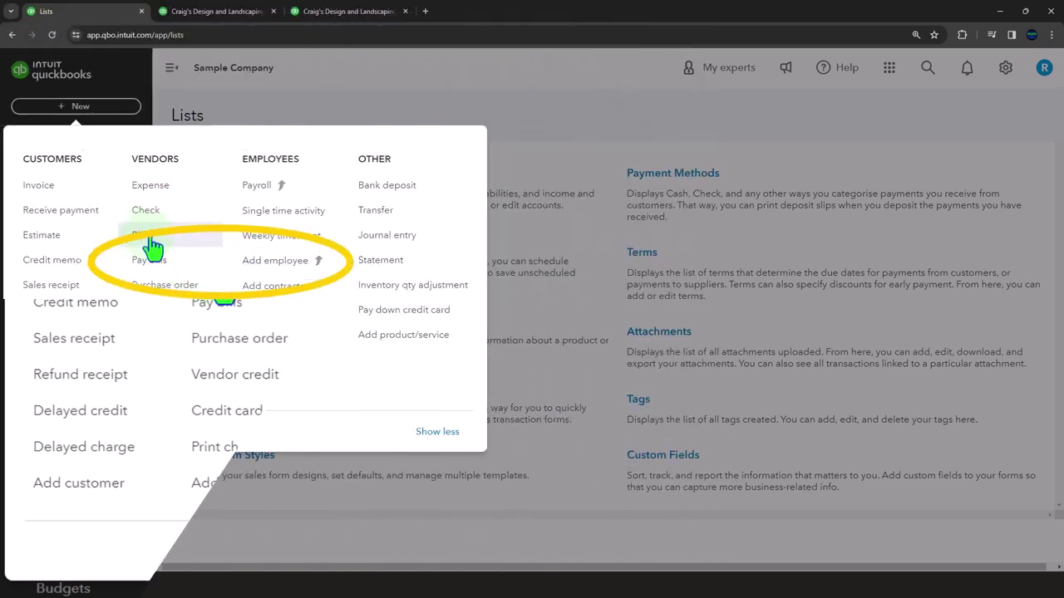
left_click(635, 113)
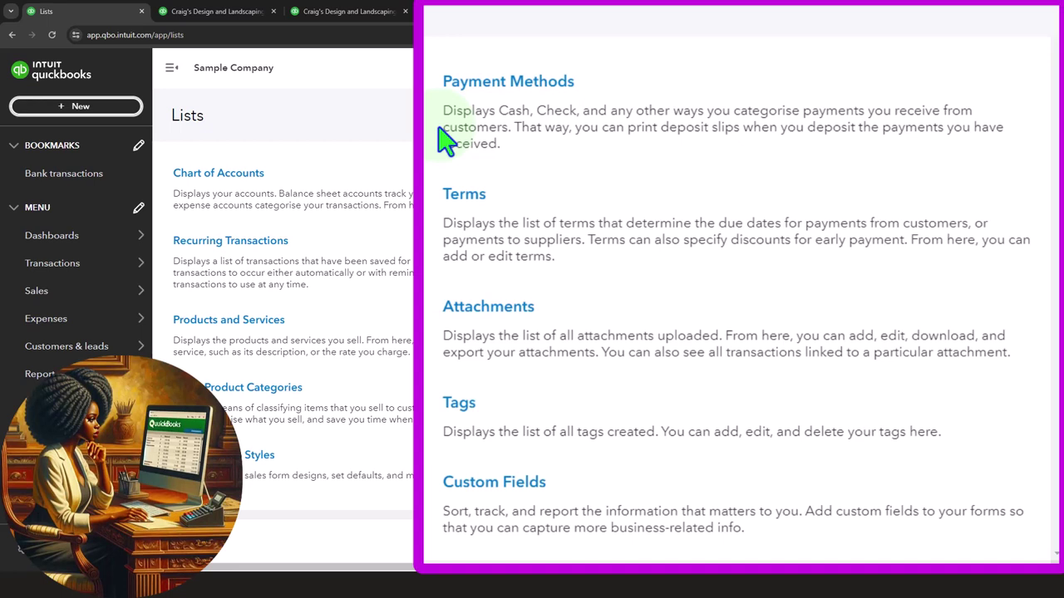
- Dismiss the gear menu and go to the Dashboards home showing Checking at -$3,621.93
left_click(431, 215)
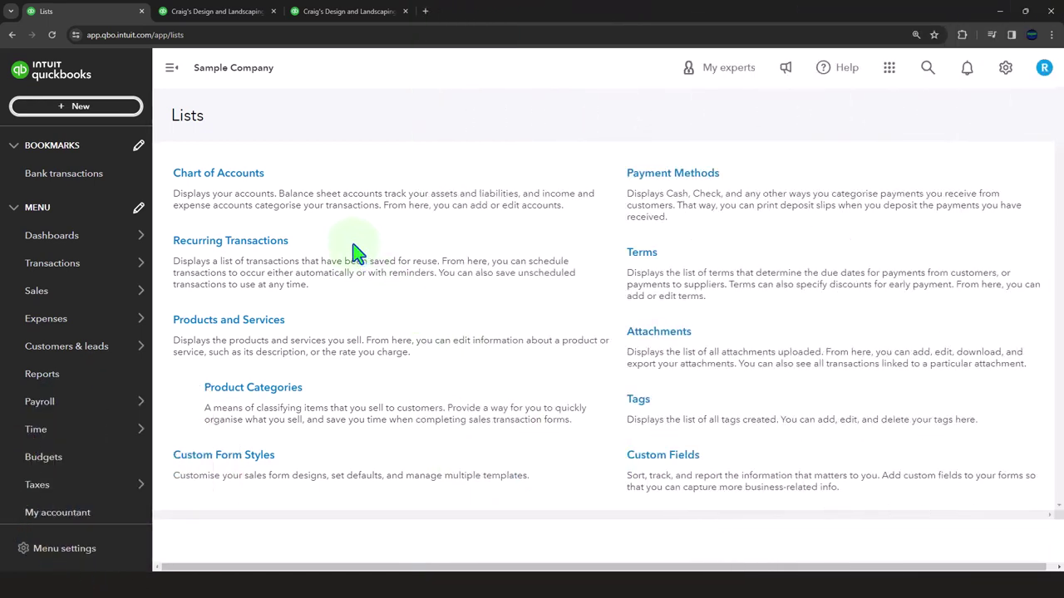
left_click(1003, 77)
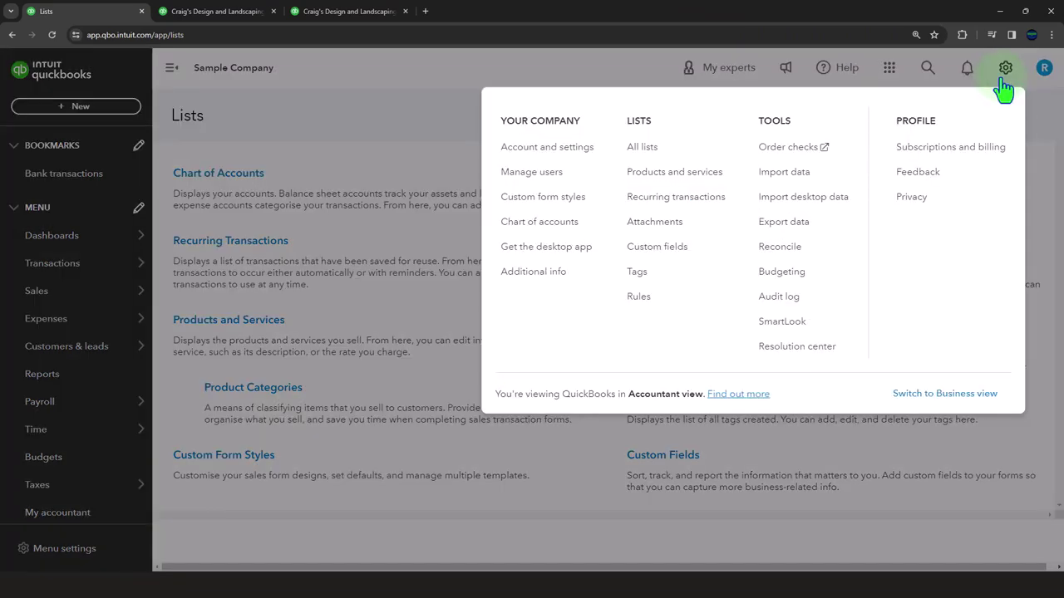
left_click(446, 118)
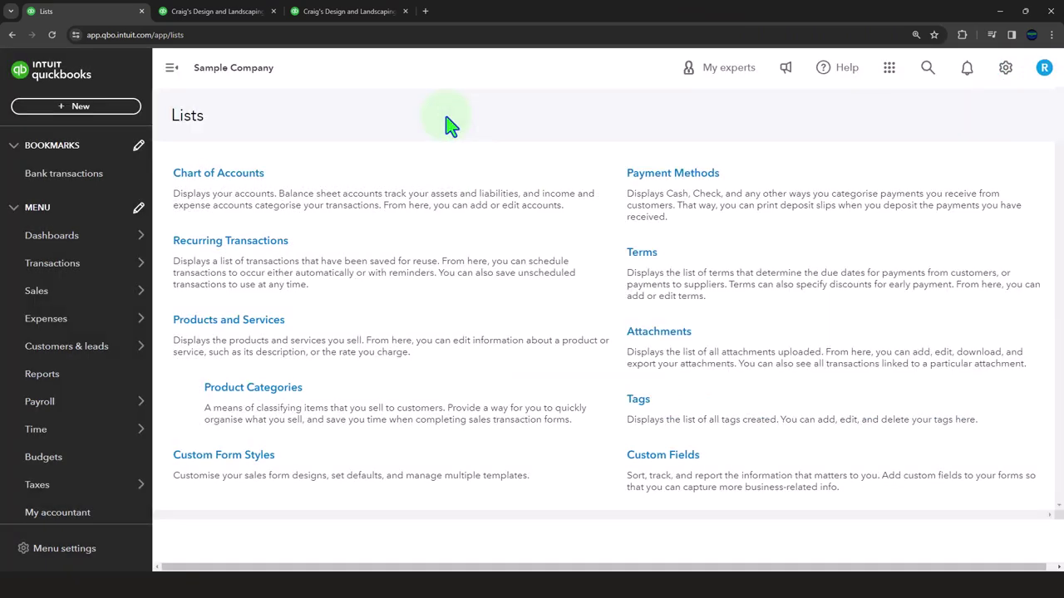
left_click(54, 239)
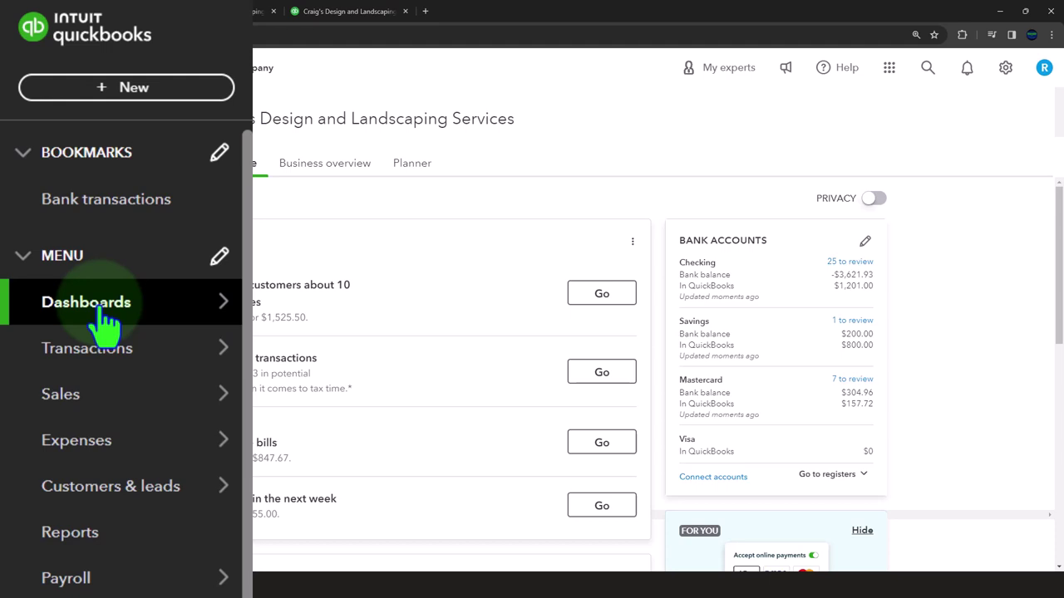
- Show the + New transaction types menu, then close it
left_click(131, 92)
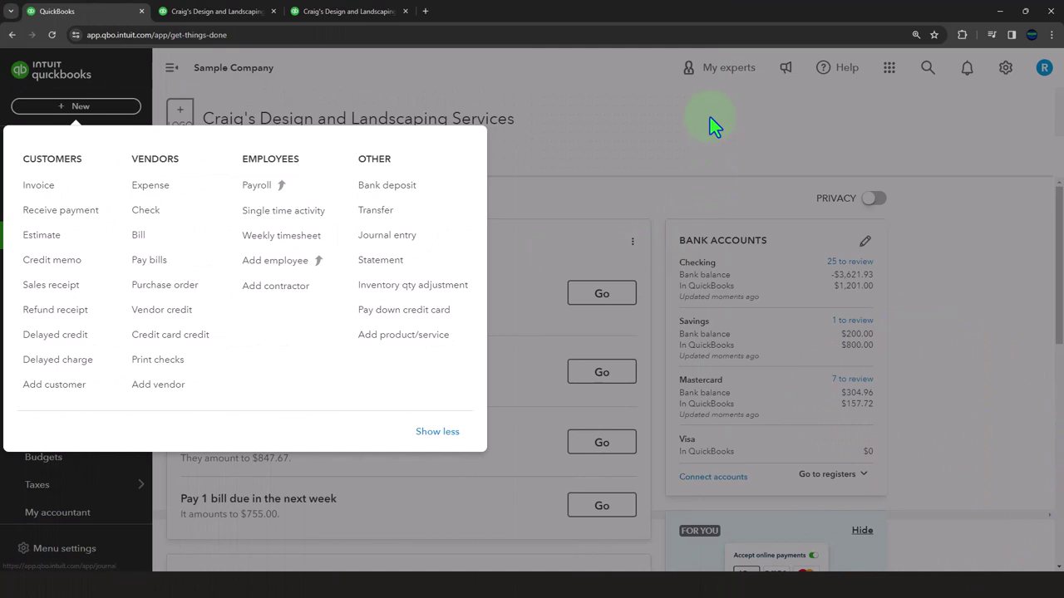
left_click(709, 118)
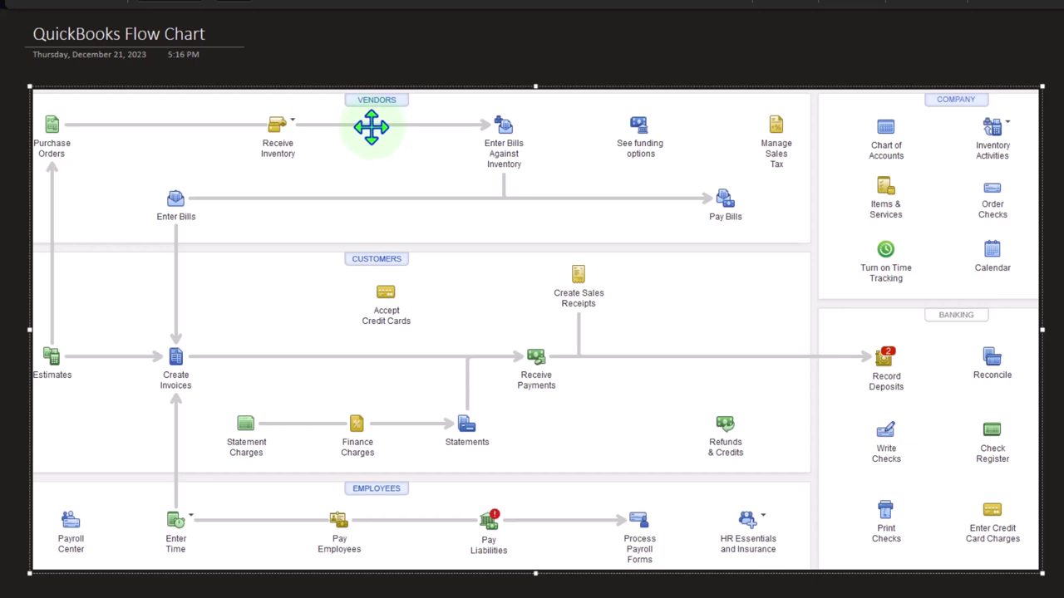
- Point out items on the QuickBooks Flow Chart, then minimize OneNote to reveal QuickBooks
left_click(379, 154)
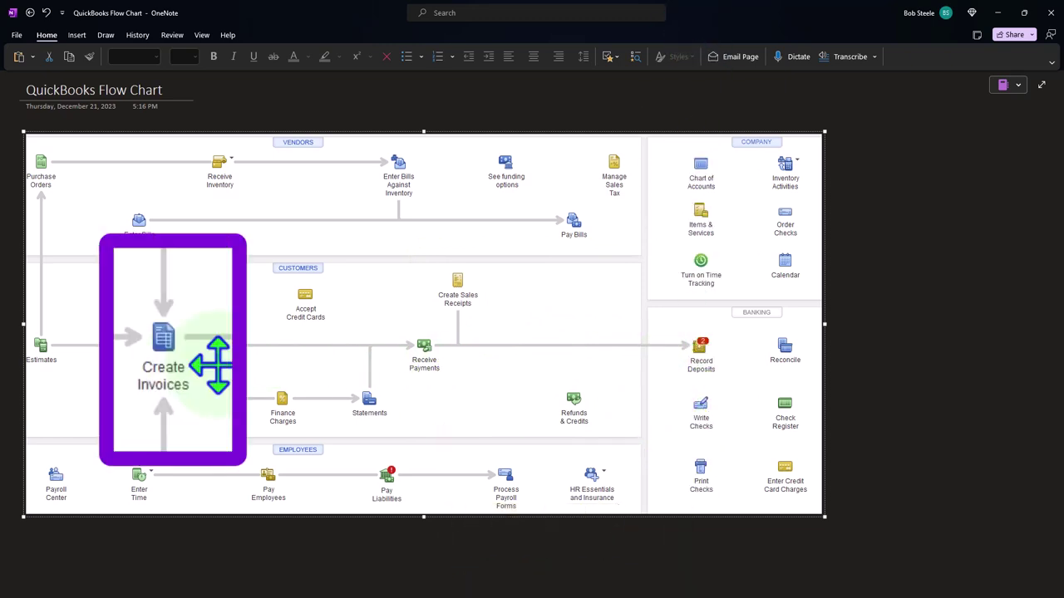
left_click(425, 353)
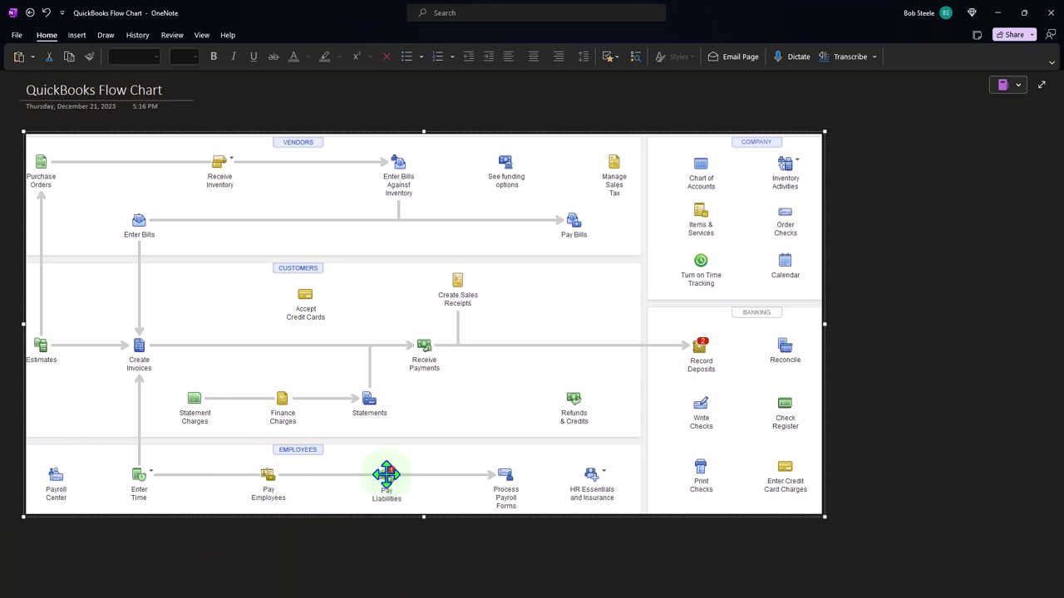
left_click(996, 15)
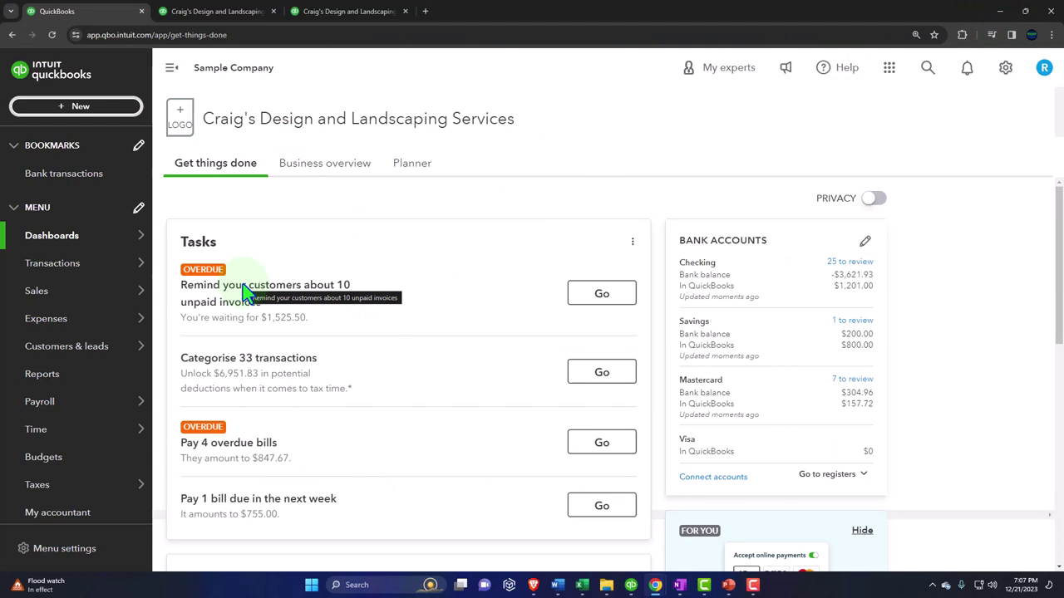
left_click(88, 107)
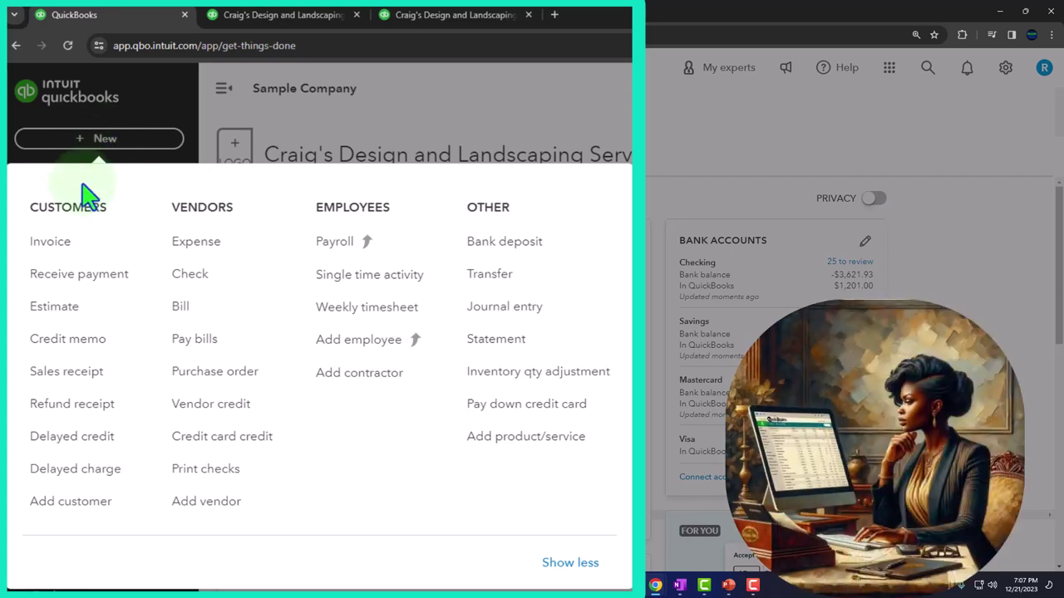
left_click(65, 249)
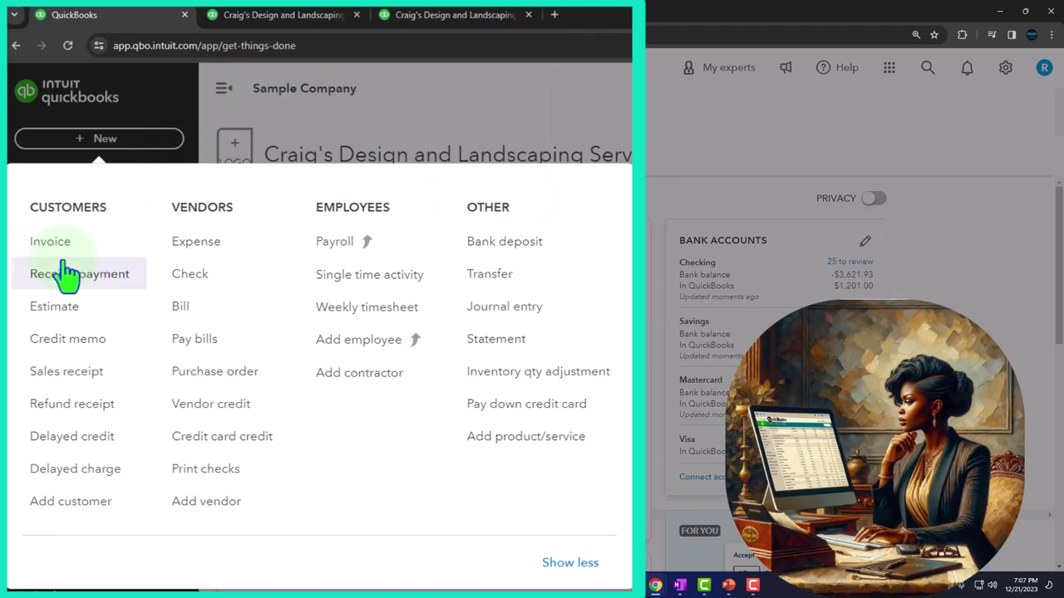
left_click(121, 139)
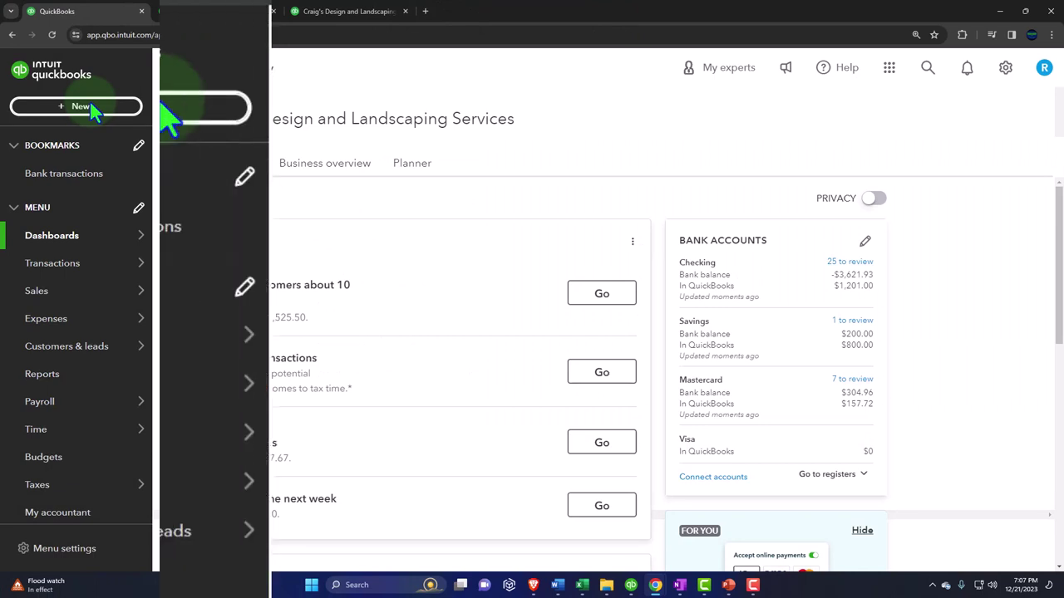
mouse_move(52, 302)
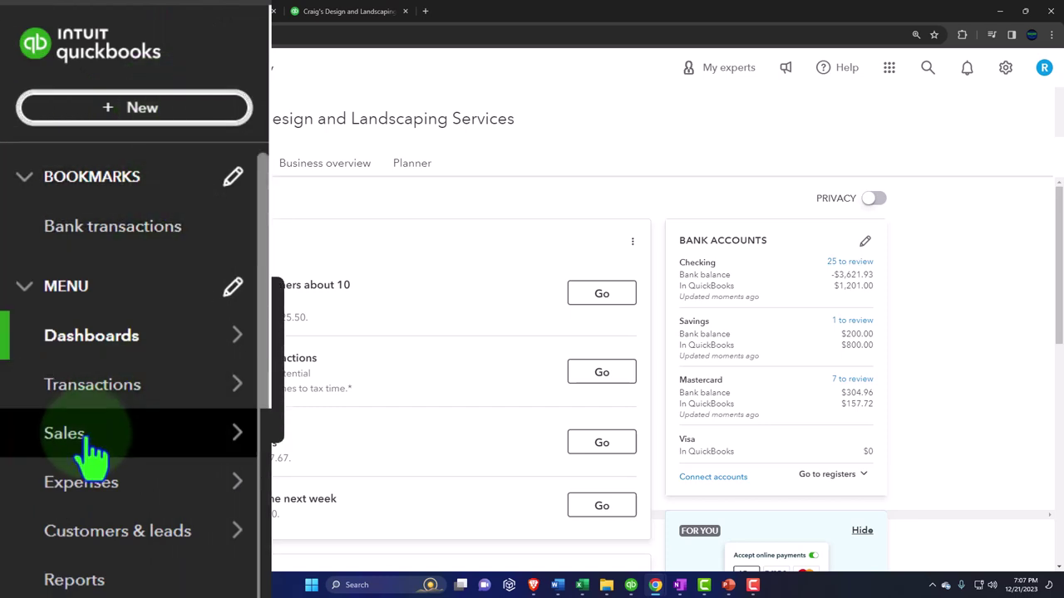
- Go to Sales > Customers and open the fourth customer's detail page with a $0.00 balance
left_click(88, 439)
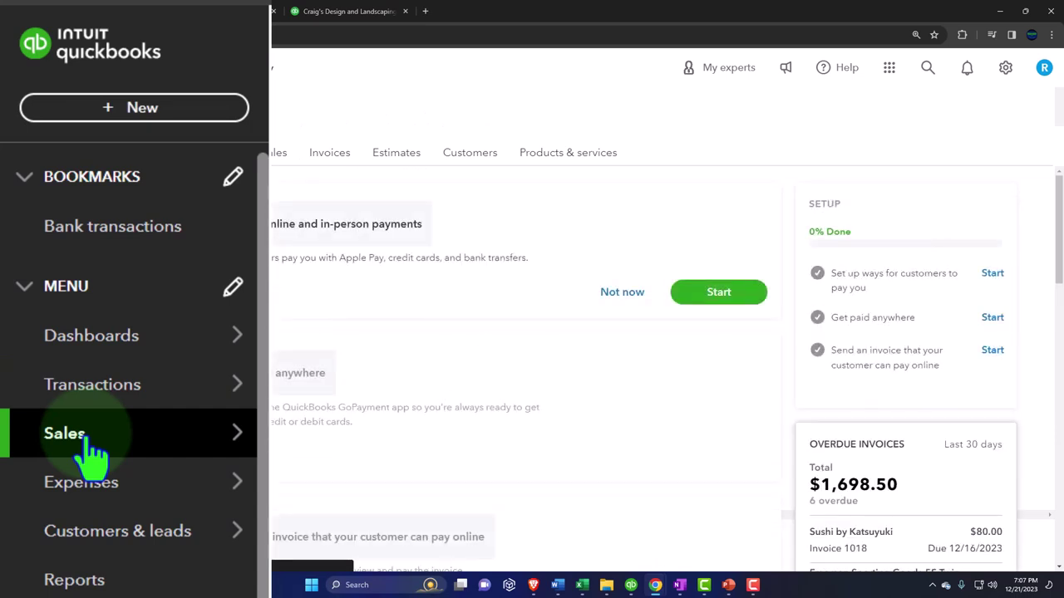
left_click(470, 154)
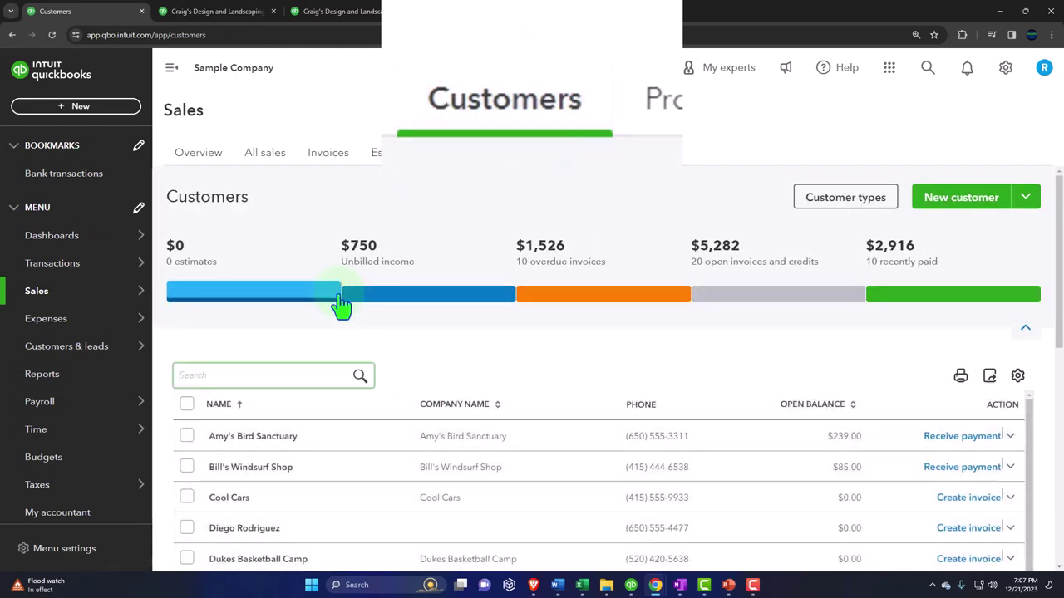
scroll(341, 306, "down", 2)
left_click(258, 374)
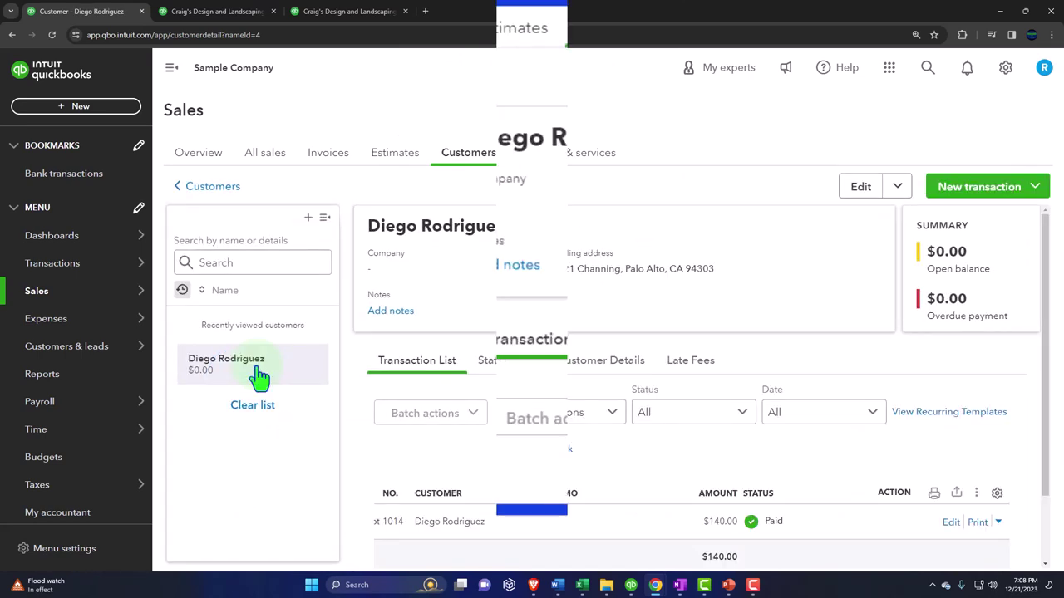
- Back on the Customers list, open Amy's Bird Sanctuary's detail page with its $239.00 open balance
scroll(606, 308, "down", 2)
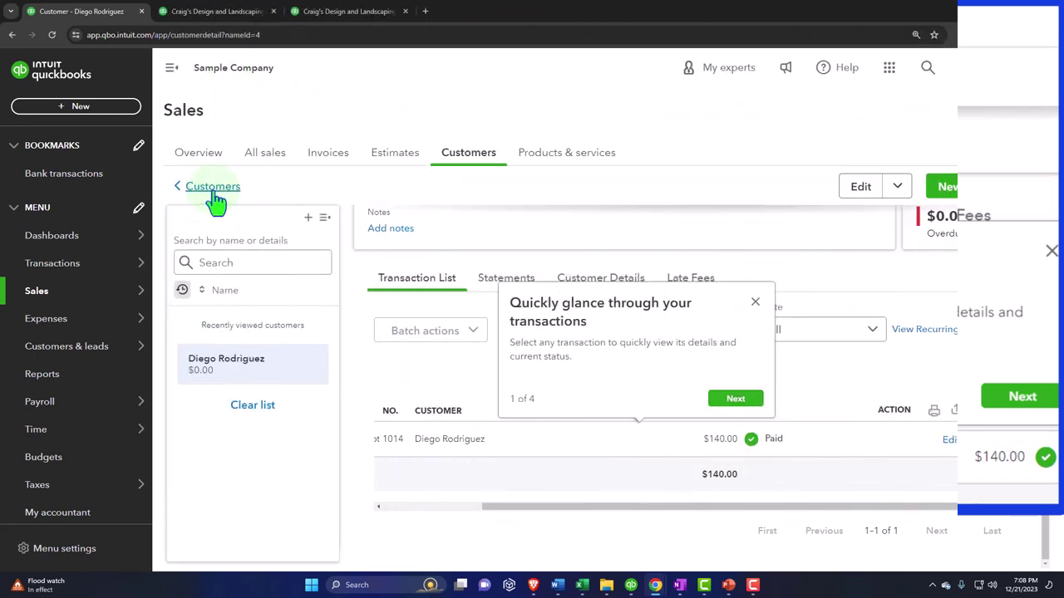
left_click(213, 195)
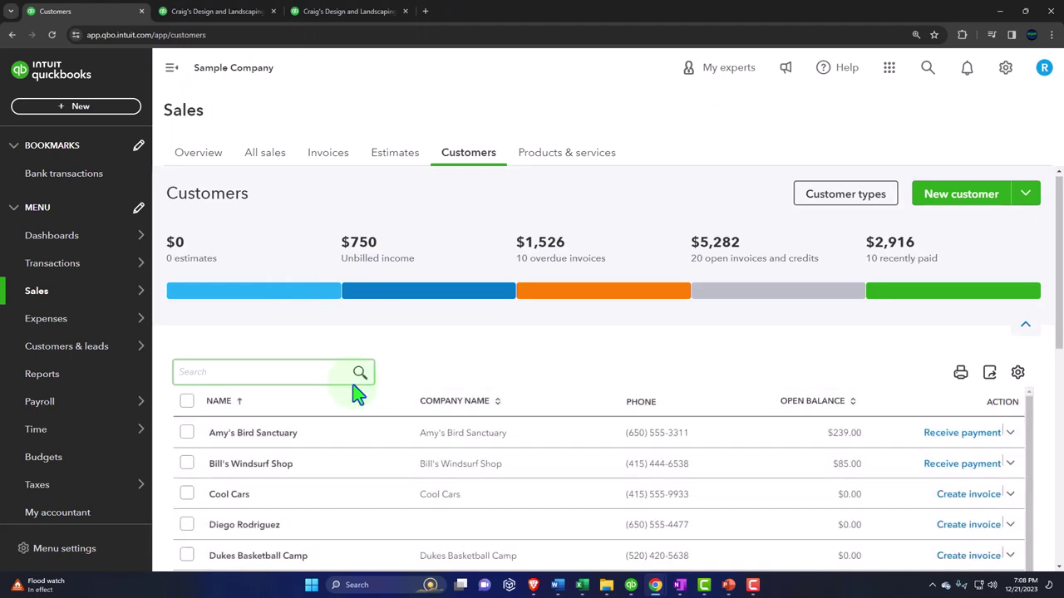
scroll(358, 395, "down", 1)
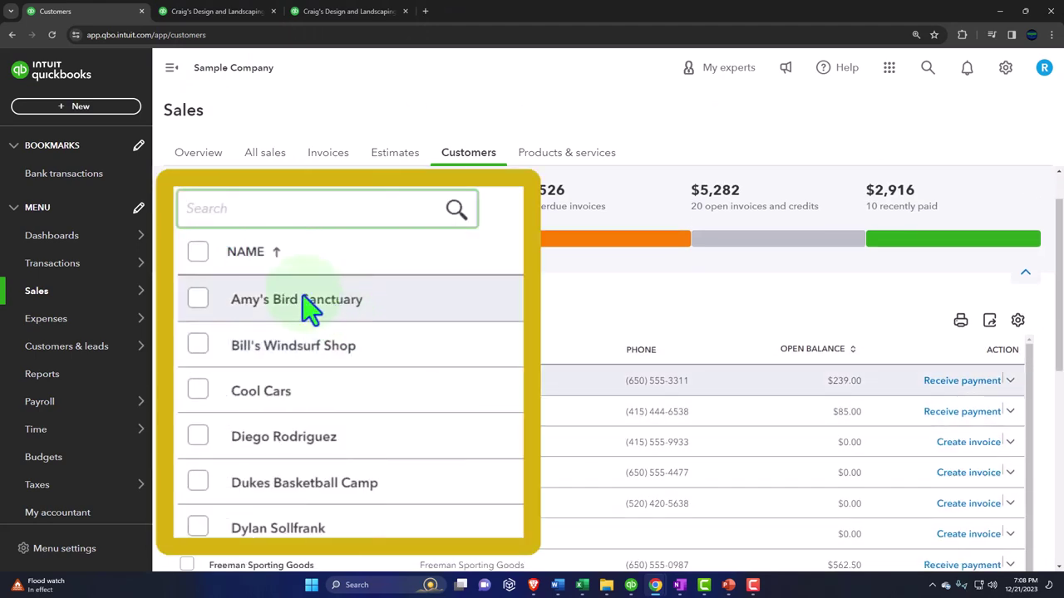
left_click(258, 382)
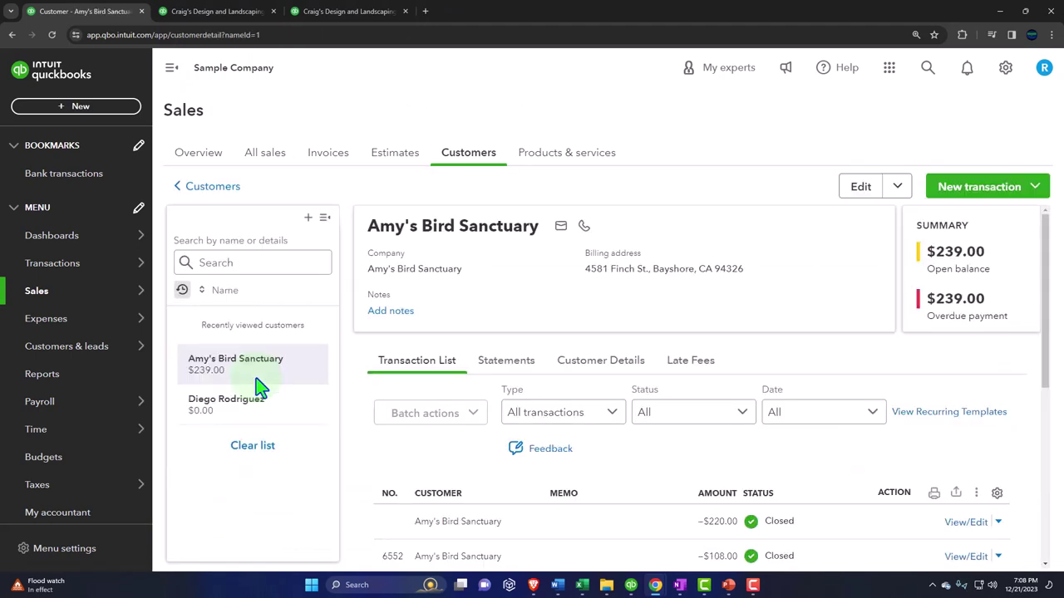
- Dismiss the tour tip and scroll through Amy's Bird Sanctuary's $614.00 transaction list
scroll(506, 344, "down", 4)
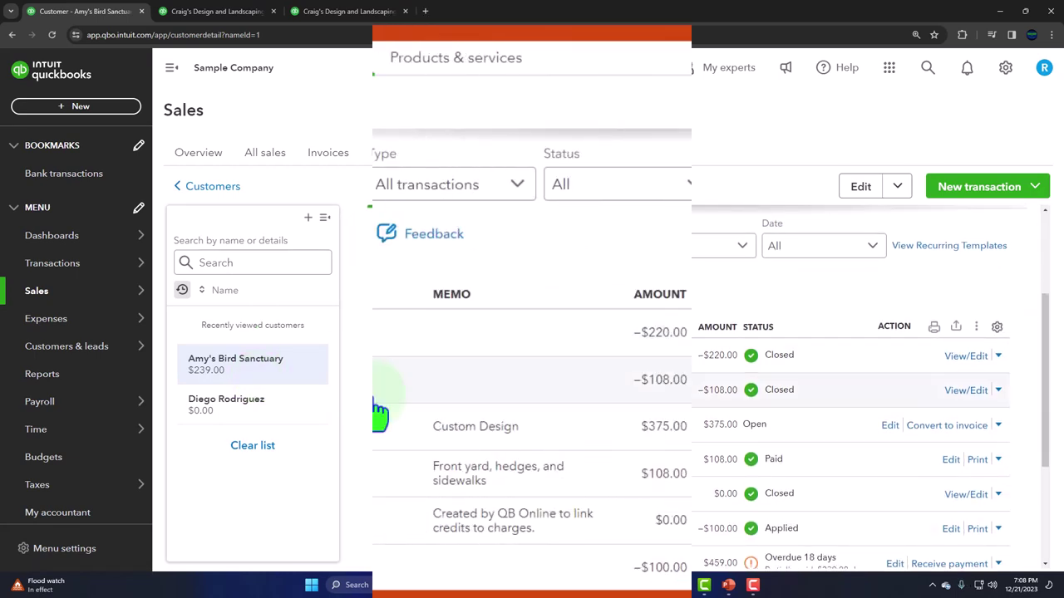
scroll(257, 531, "down", 1)
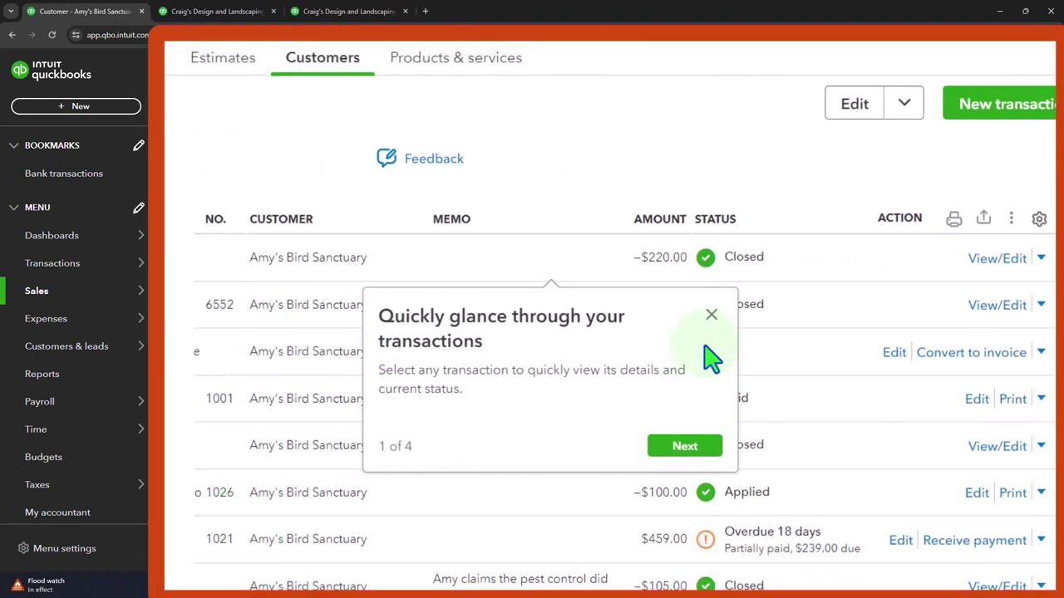
left_click(711, 315)
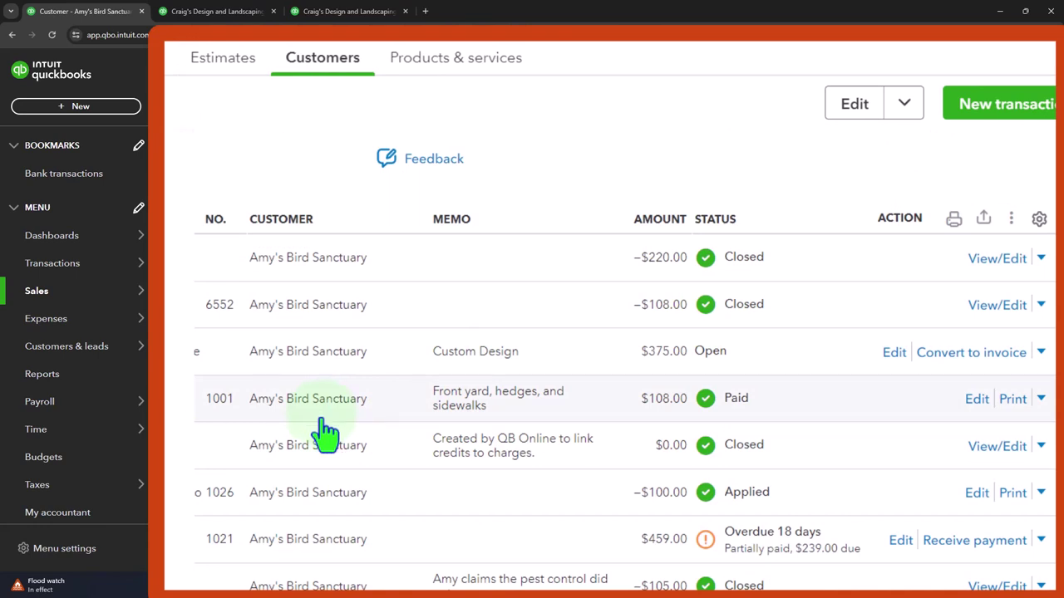
scroll(326, 432, "down", 3)
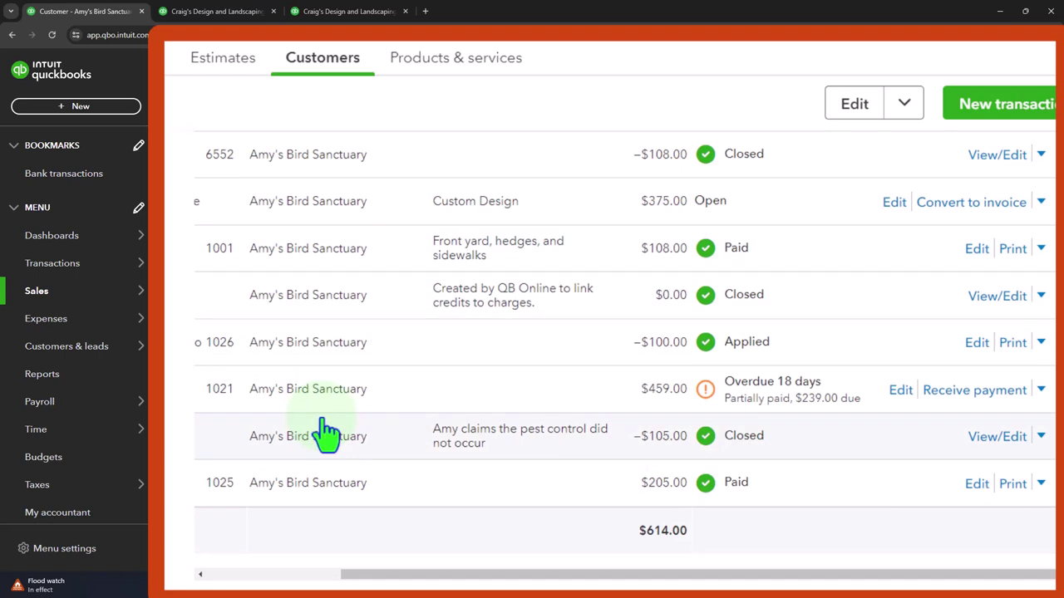
scroll(326, 432, "up", 2)
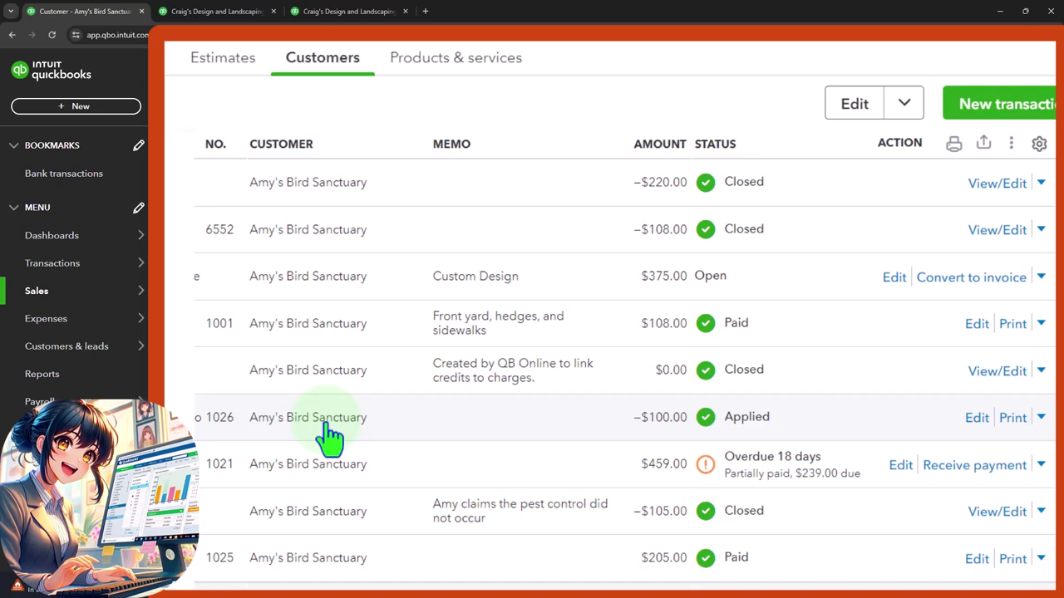
scroll(330, 434, "up", 4)
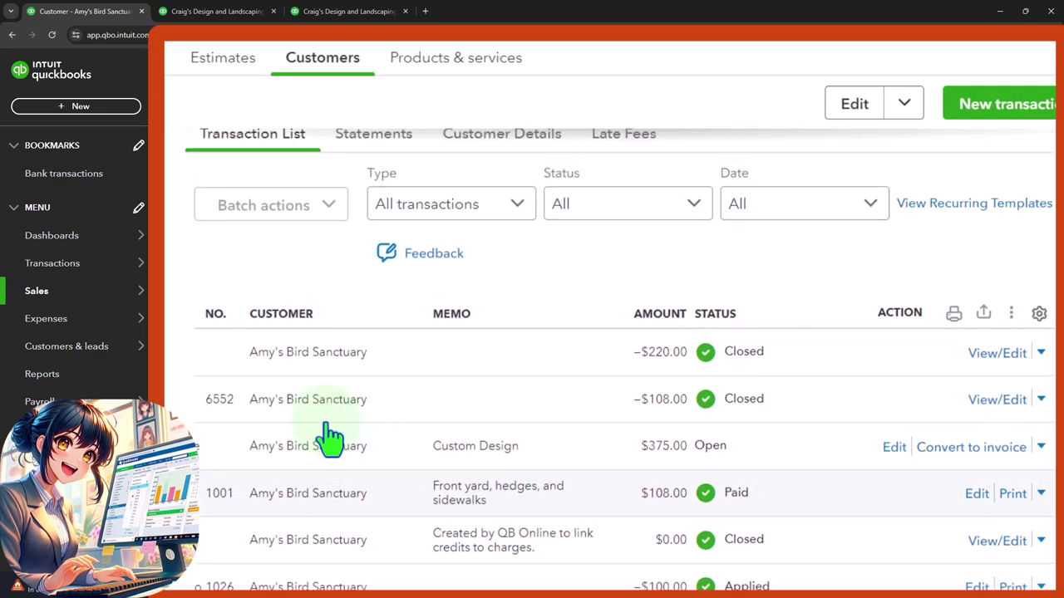
scroll(329, 433, "up", 2)
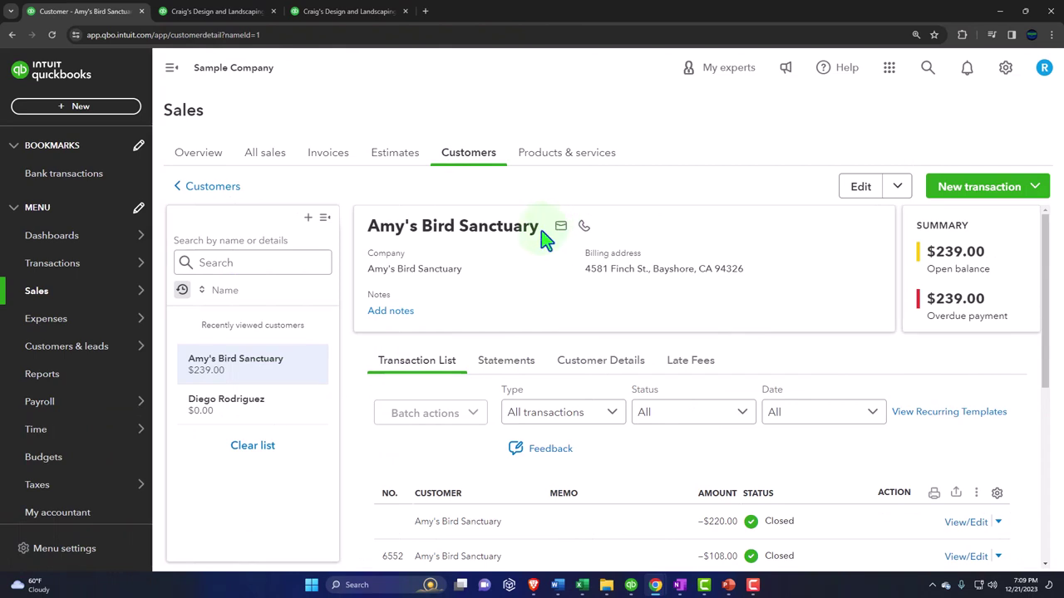
left_click(94, 313)
- Go to Expenses, switch to the Vendors list, and scroll through the vendor balances
left_click(49, 319)
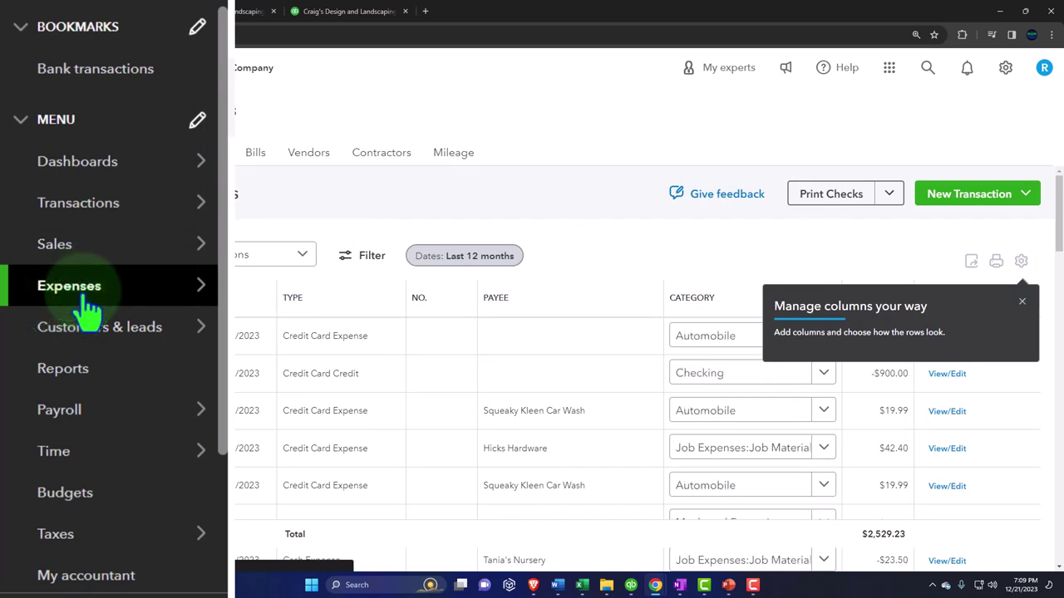
left_click(320, 166)
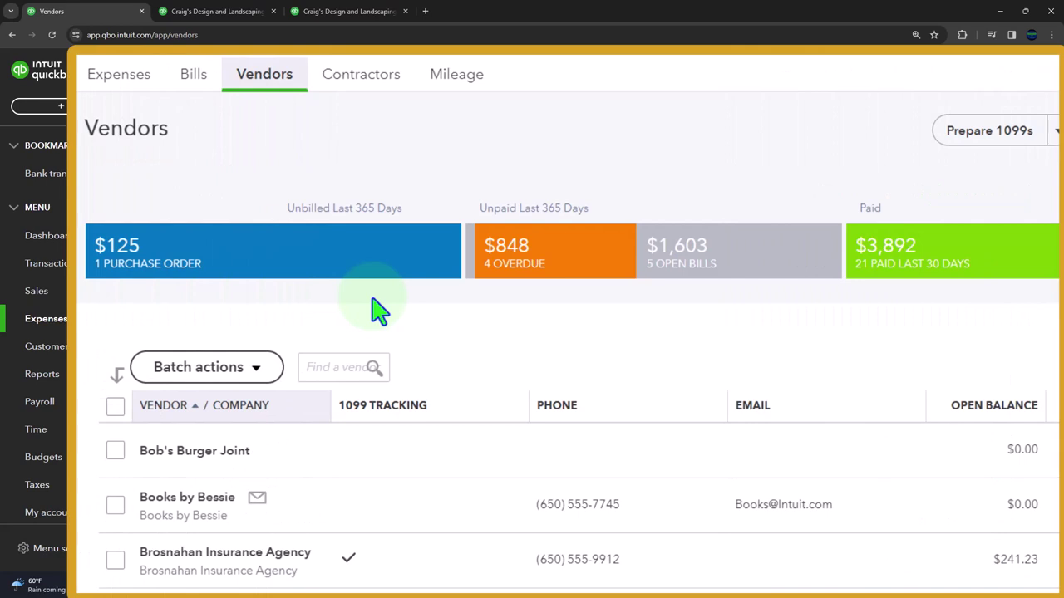
scroll(378, 309, "down", 3)
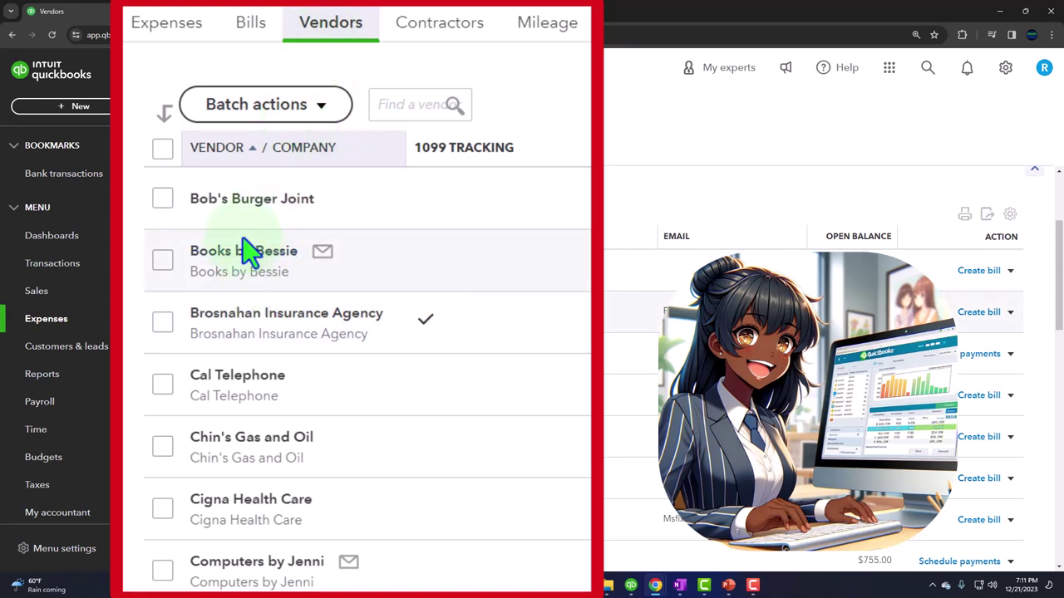
left_click(246, 353)
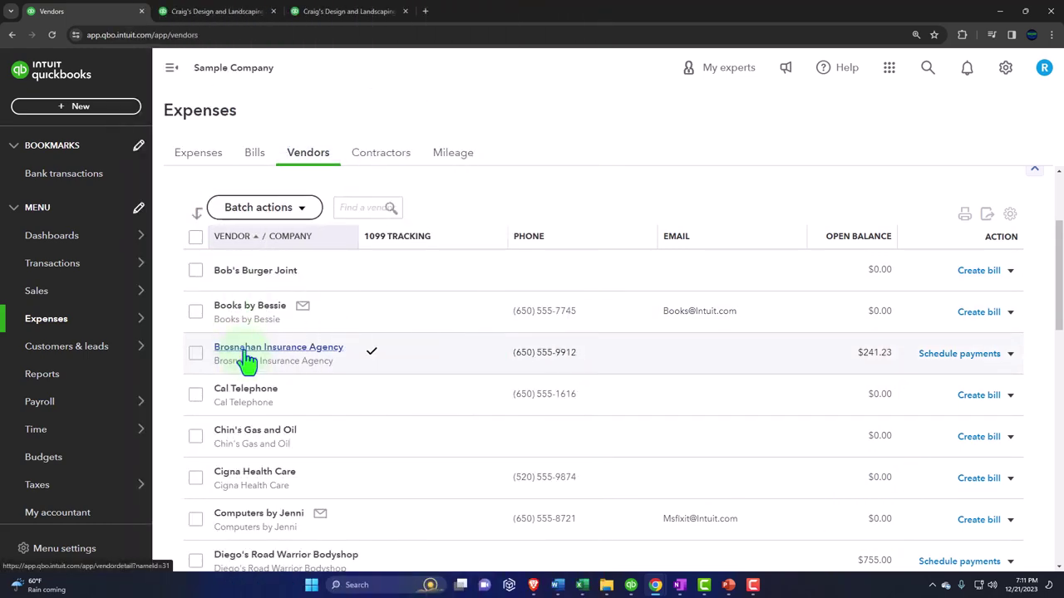
- Scroll Brosnahan Insurance Agency's transactions, then go to the Payroll Employees page
scroll(257, 332, "down", 1)
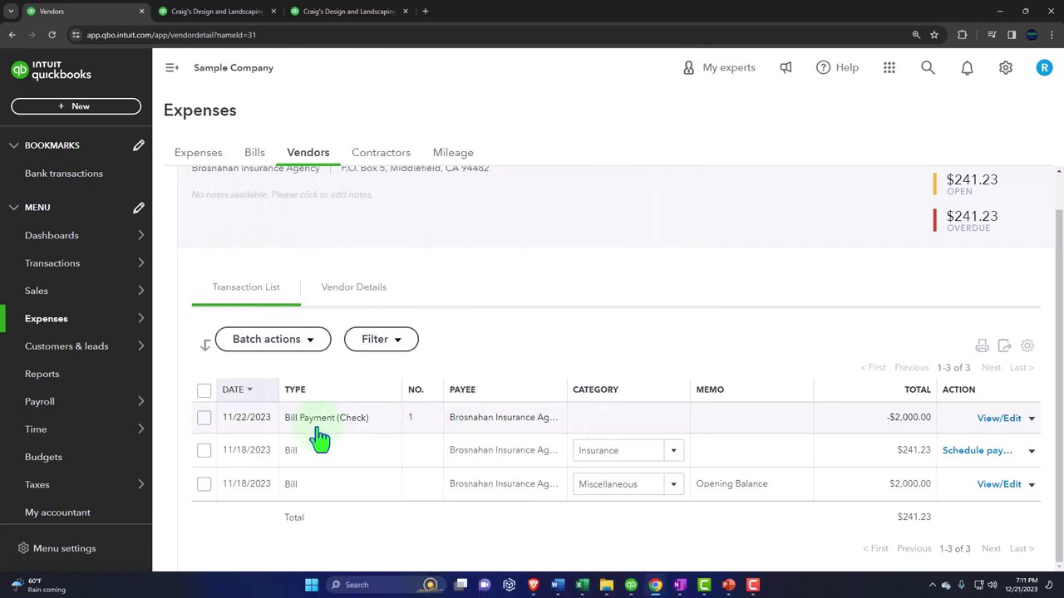
left_click(47, 412)
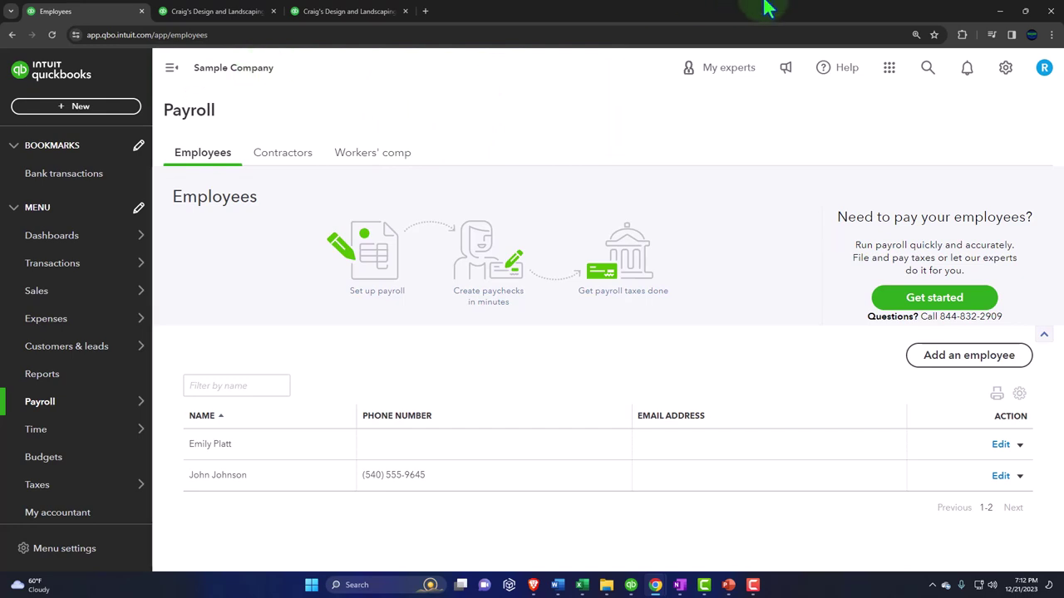
left_click(1005, 71)
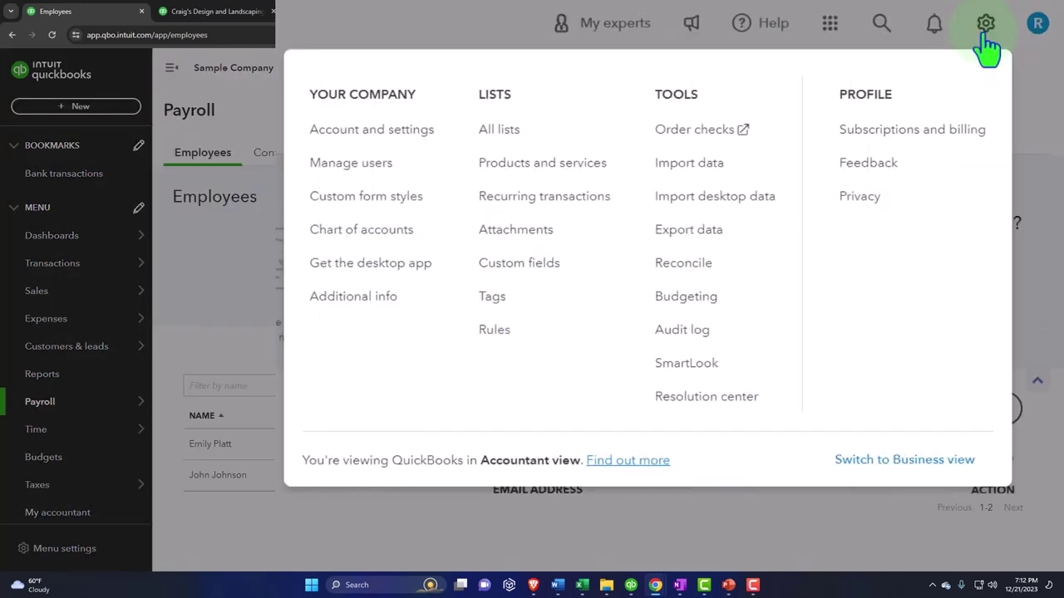
left_click(1003, 74)
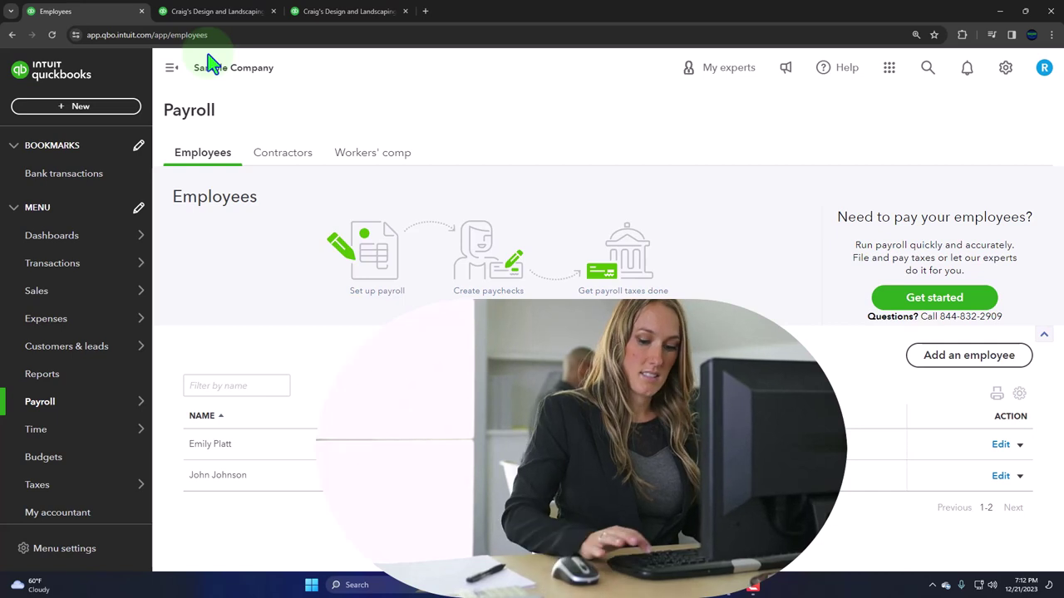
- Drill into the Balance Sheet's 1,201.00 Checking balance and widen the resulting Transaction Report
left_click(214, 12)
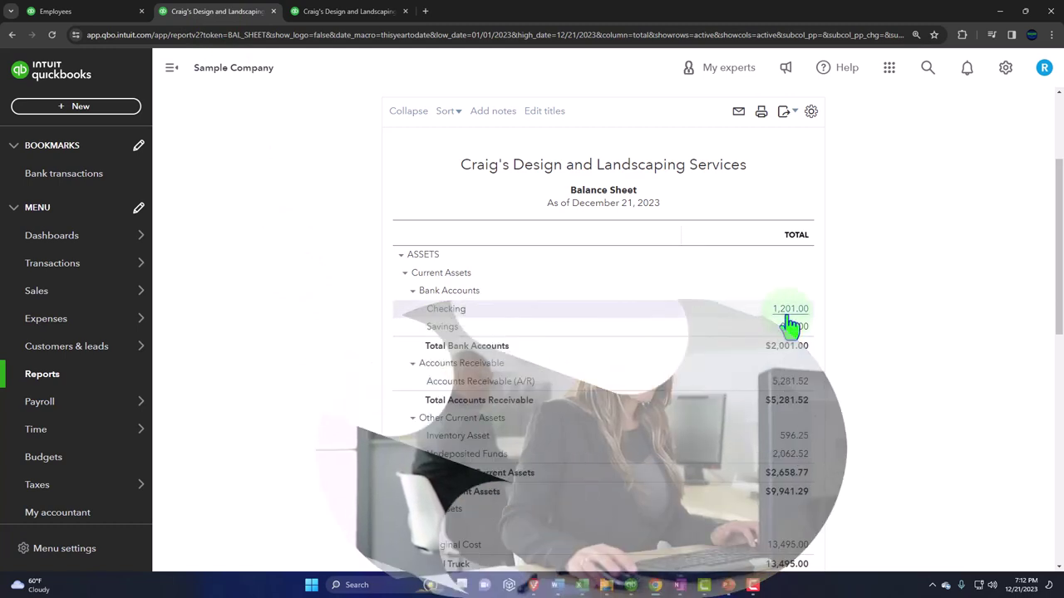
left_click(786, 314)
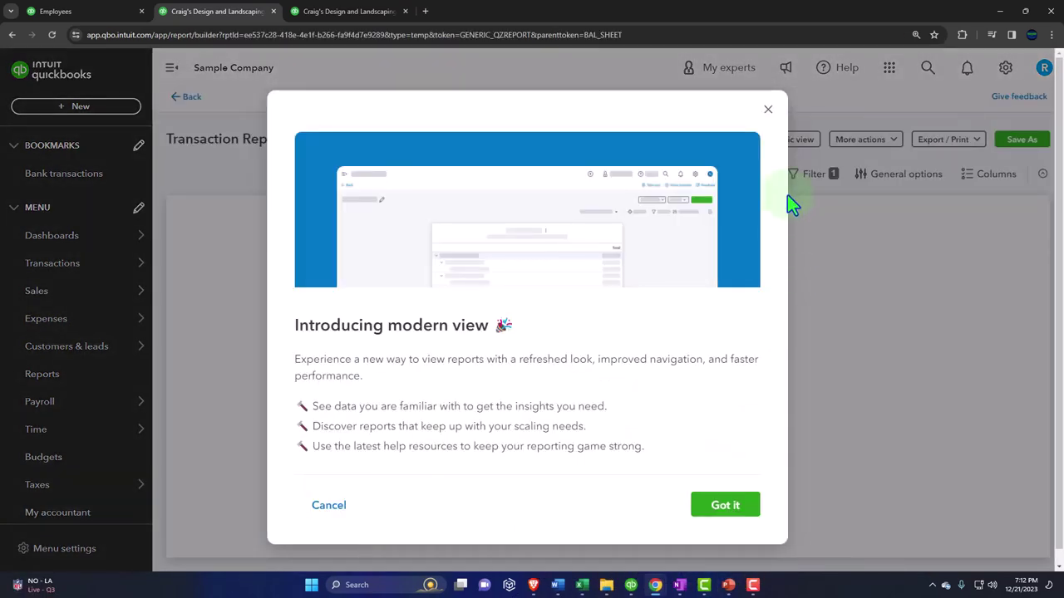
left_click(768, 111)
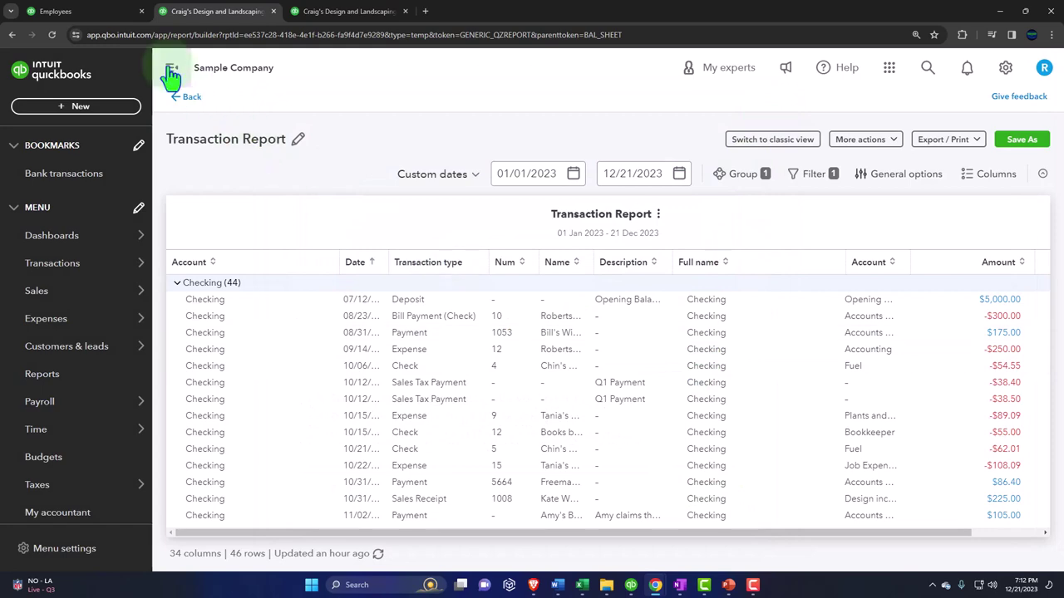
left_click(168, 73)
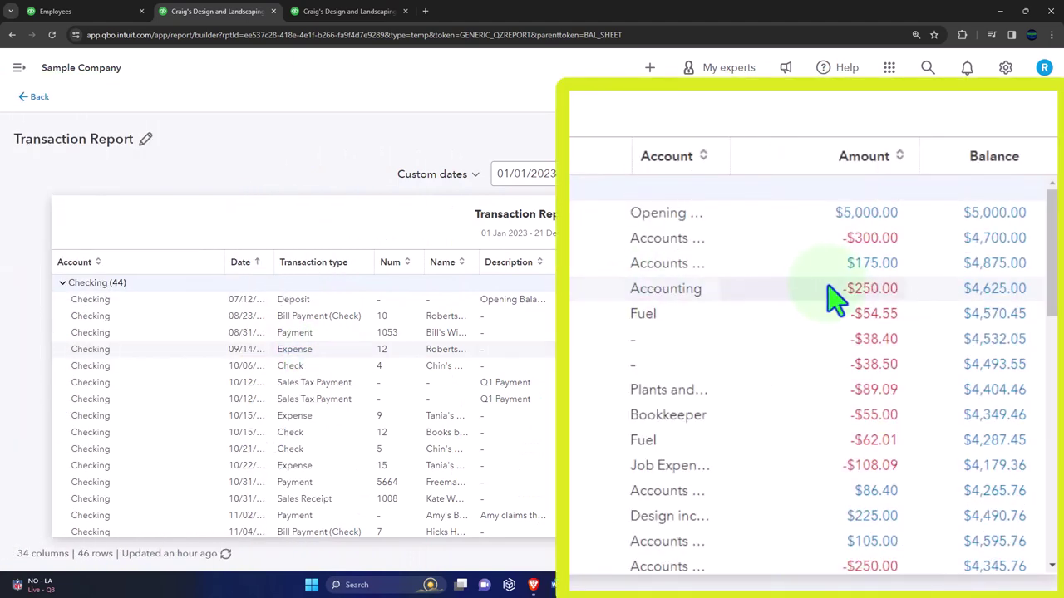
- Open the $250.00 expense dated 09/14/2023 from the Checking Transaction Report
left_click(295, 350)
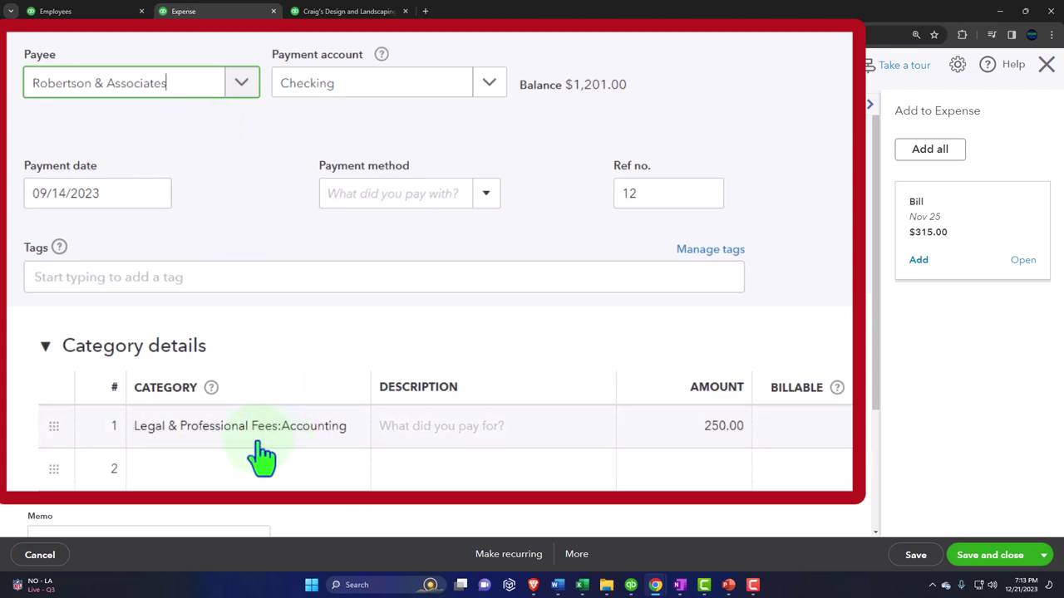
- Open and close the Expense #12 form settings
left_click(226, 445)
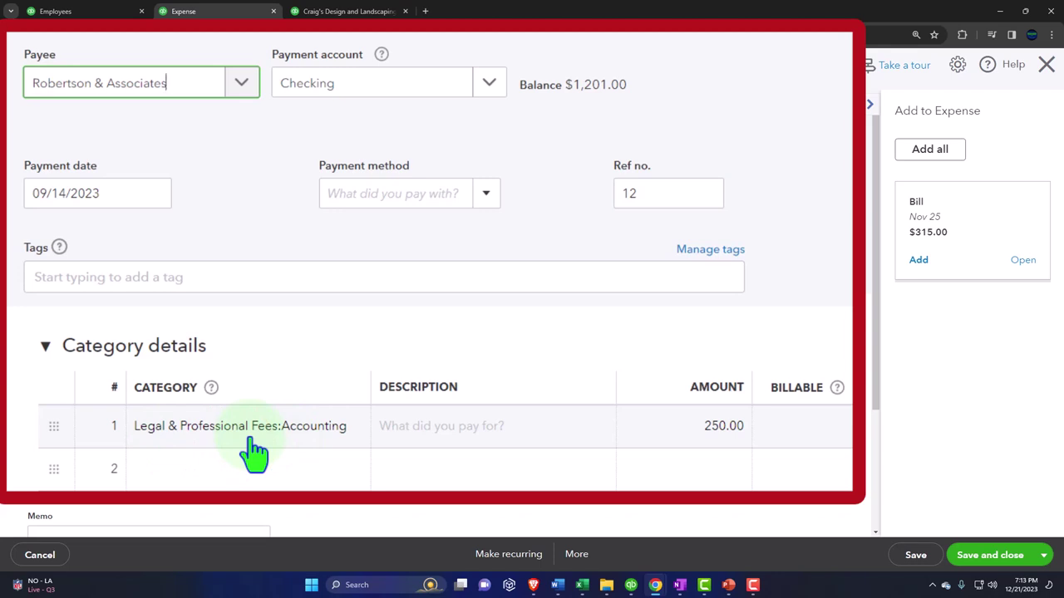
left_click(958, 68)
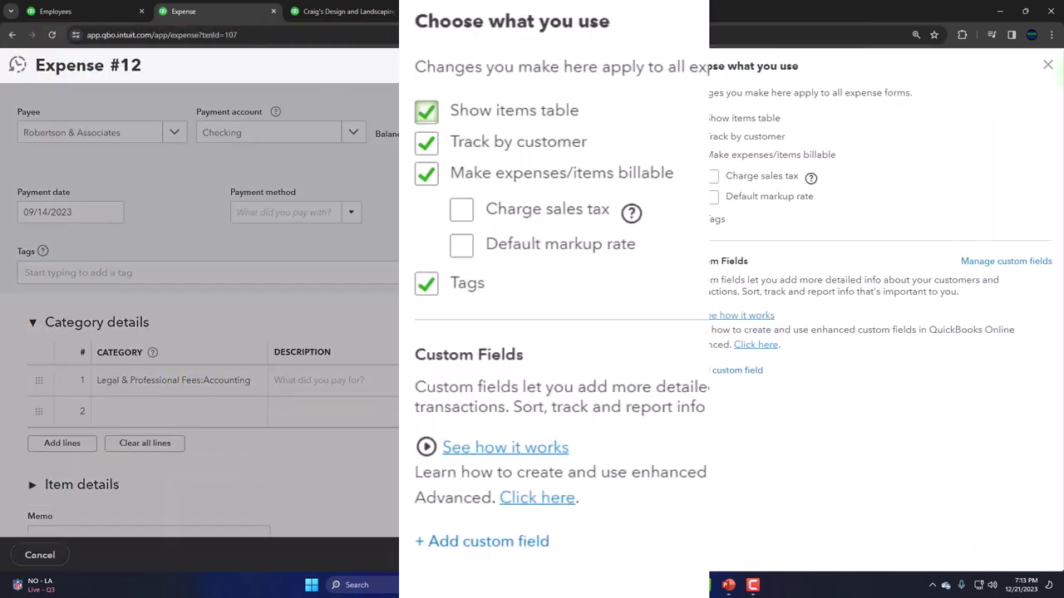
left_click(1037, 22)
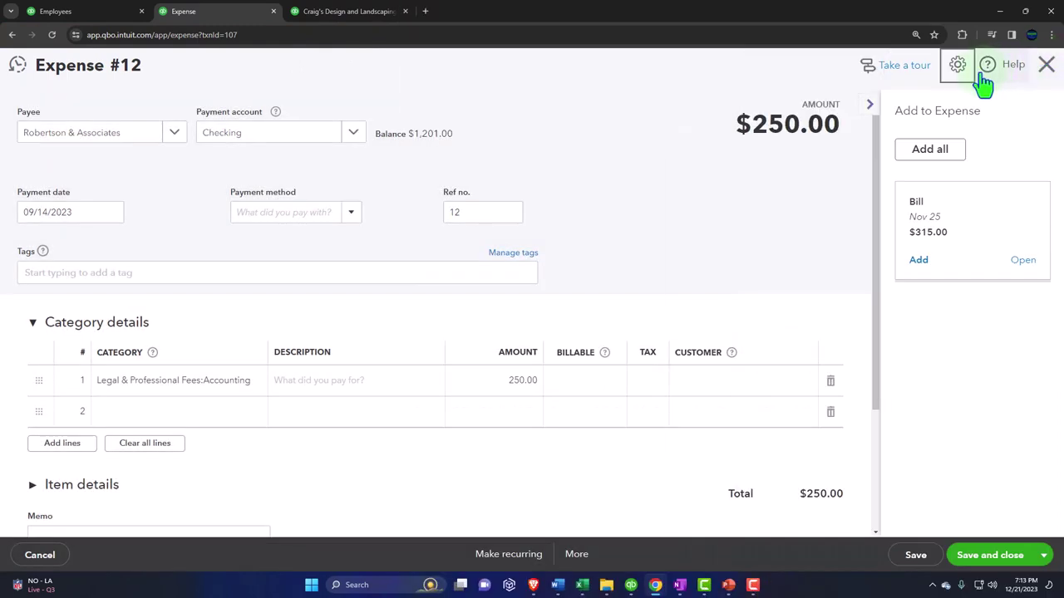
- In the Employees tab, open All lists from the gear menu, then return to Expense #12
left_click(83, 12)
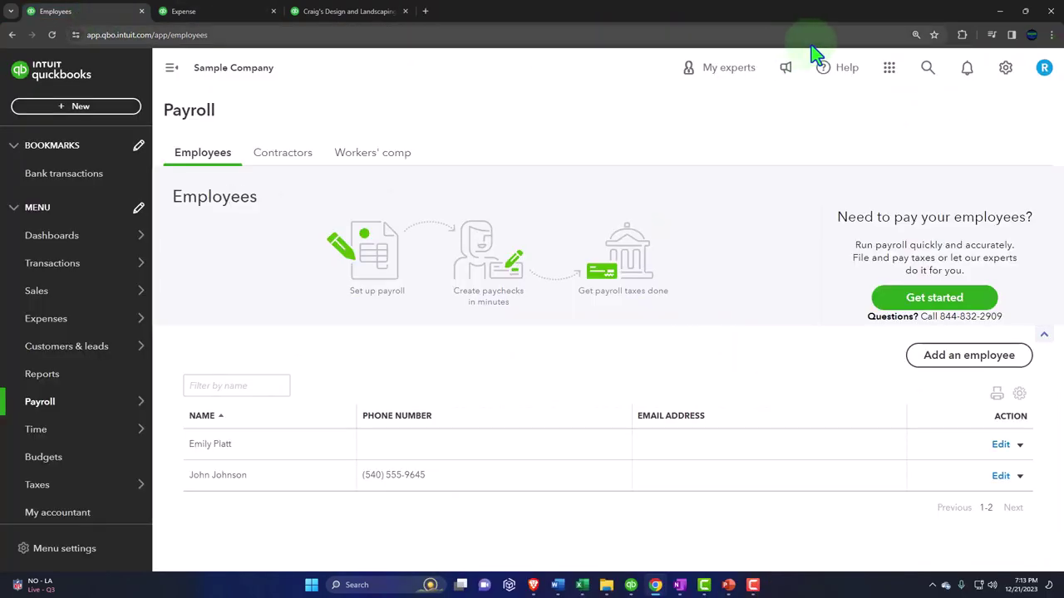
left_click(1005, 70)
left_click(1005, 69)
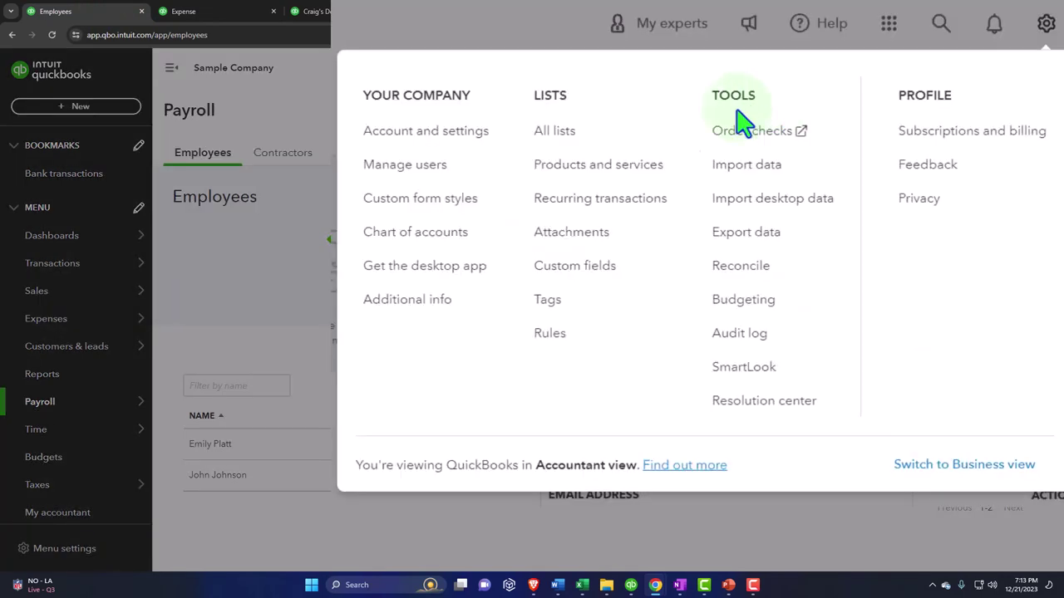
left_click(555, 131)
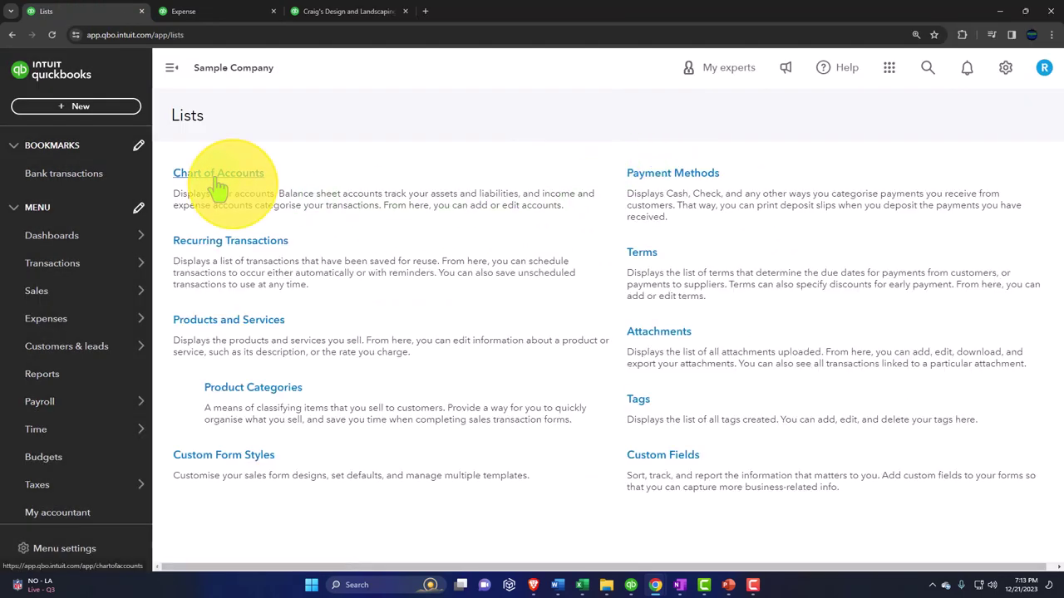
left_click(228, 16)
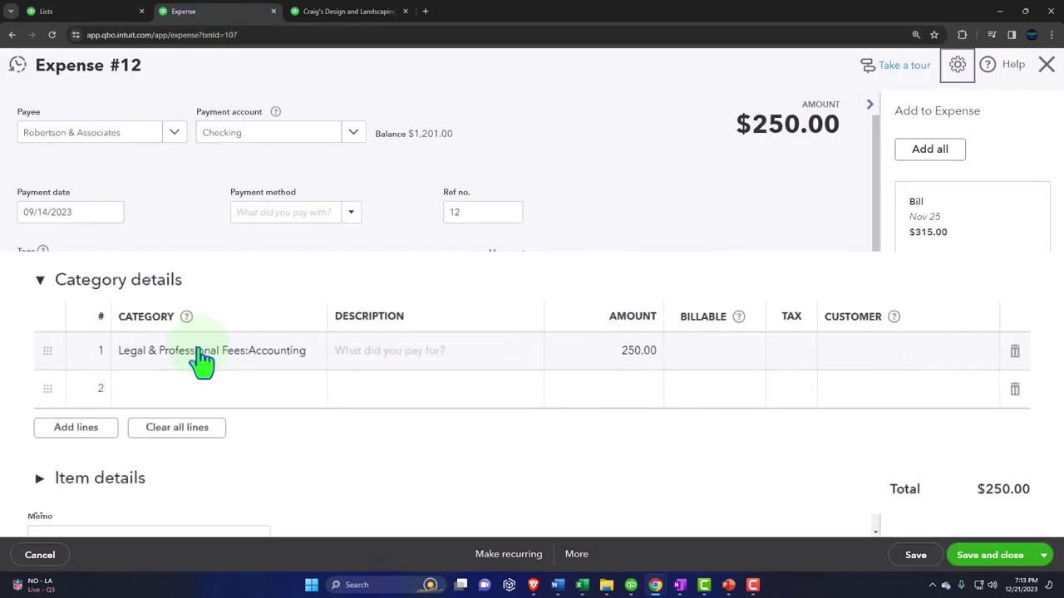
- Close Expense #12, return to the Balance Sheet, and switch to the Profit and Loss tab
left_click(1047, 66)
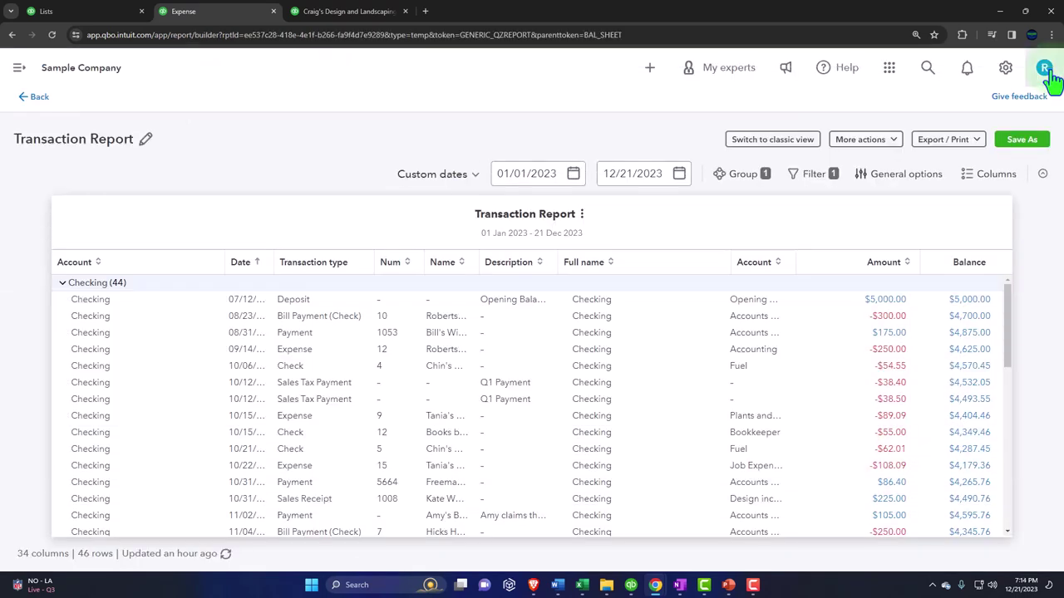
left_click(37, 98)
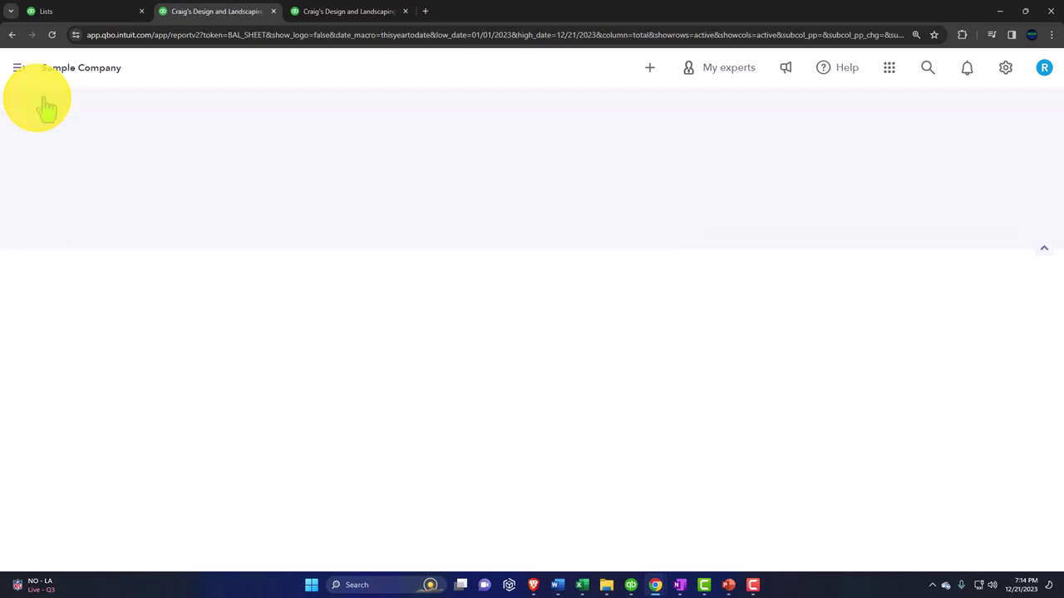
left_click(349, 366)
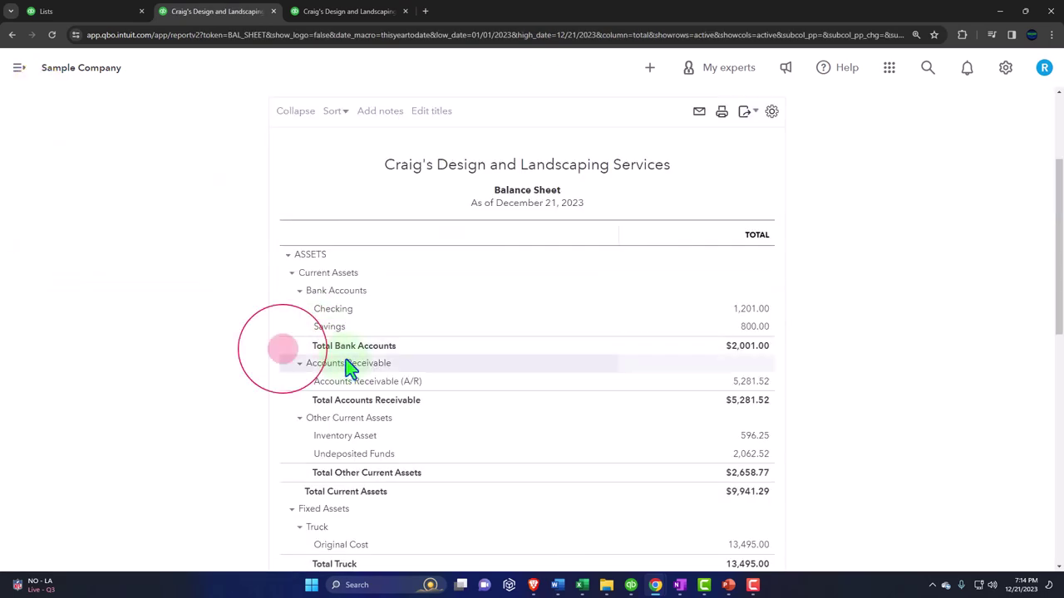
left_click(341, 11)
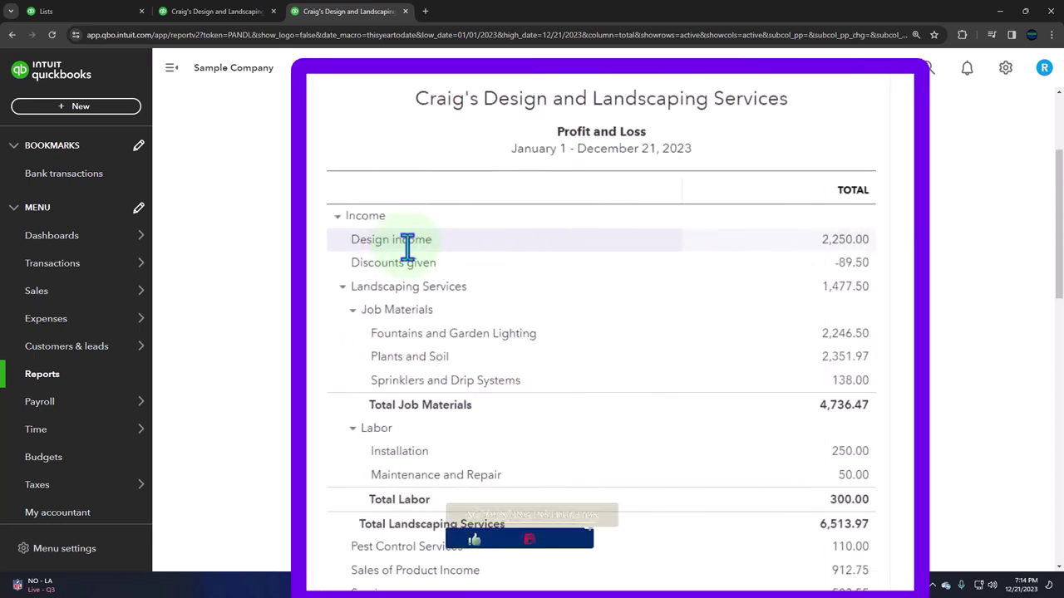
- Drill into the 2,250.00 Design income amount on the Profit and Loss report
left_click(838, 249)
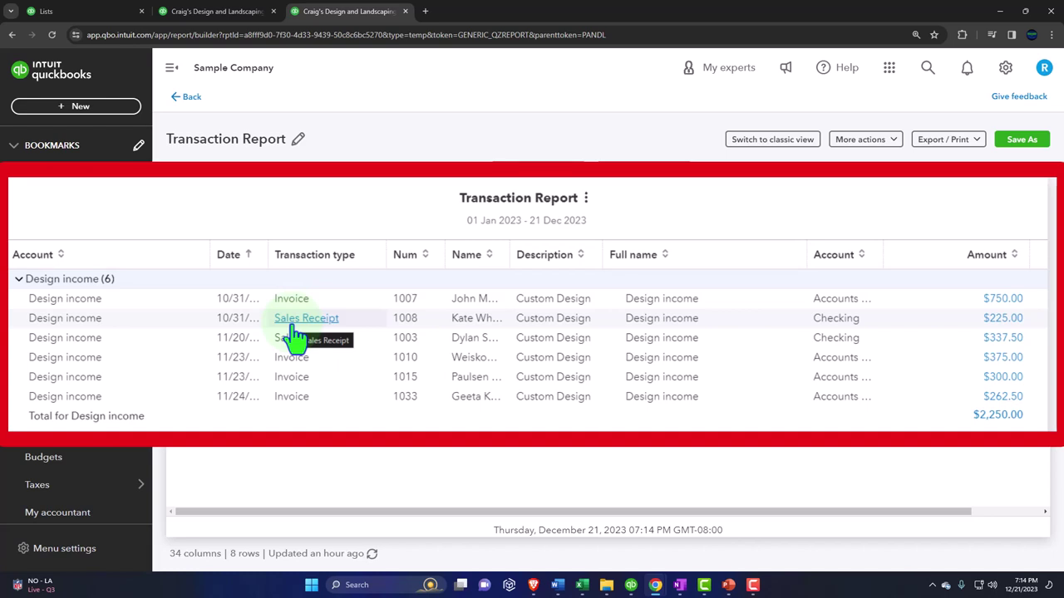
- Open the $750.00 invoice #1007, close it without saving, and go back to Profit and Loss
left_click(1003, 301)
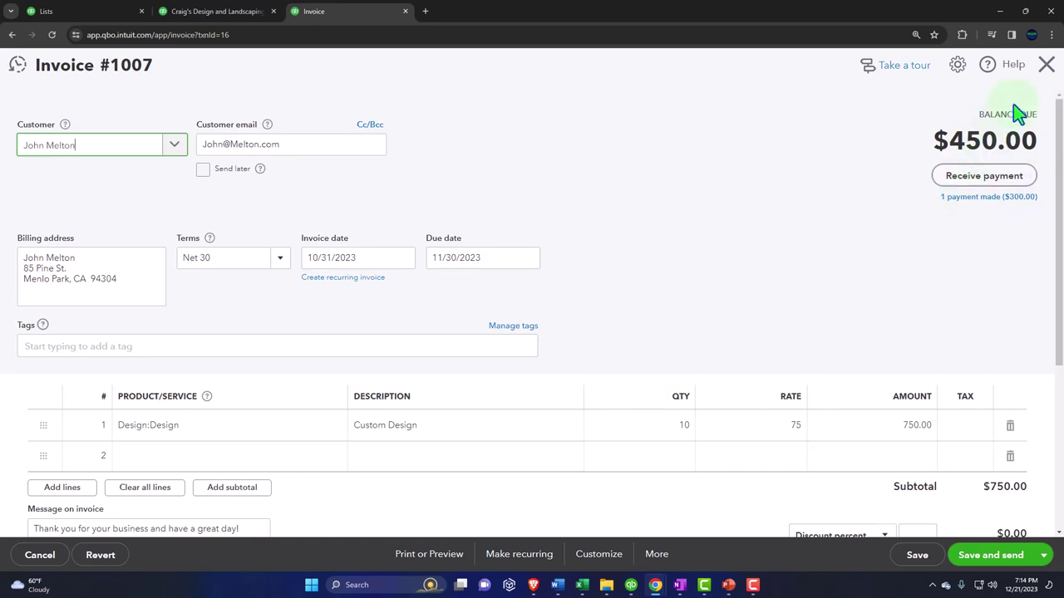
left_click(1046, 67)
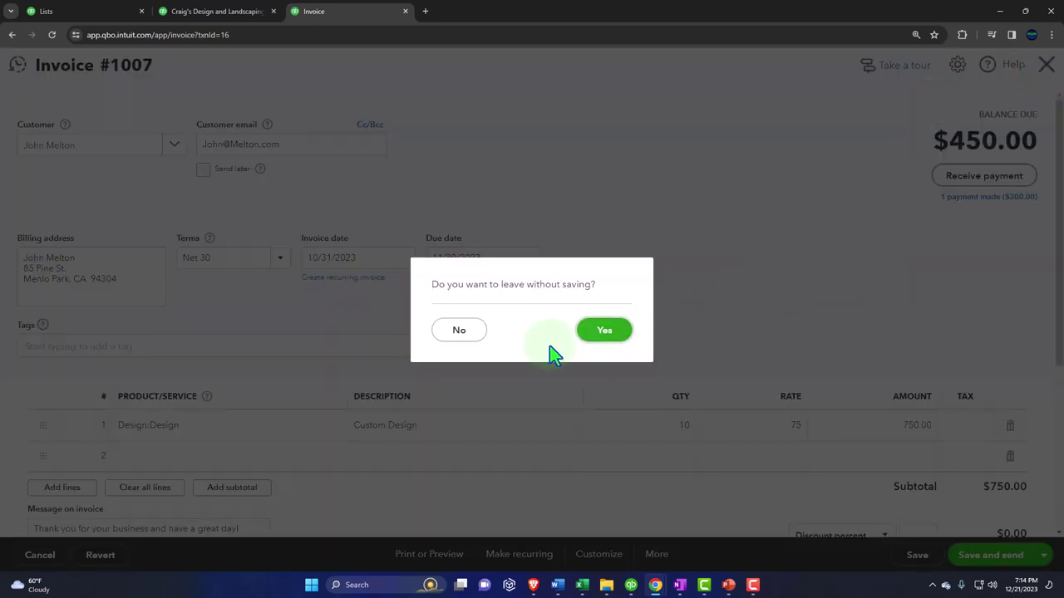
left_click(598, 333)
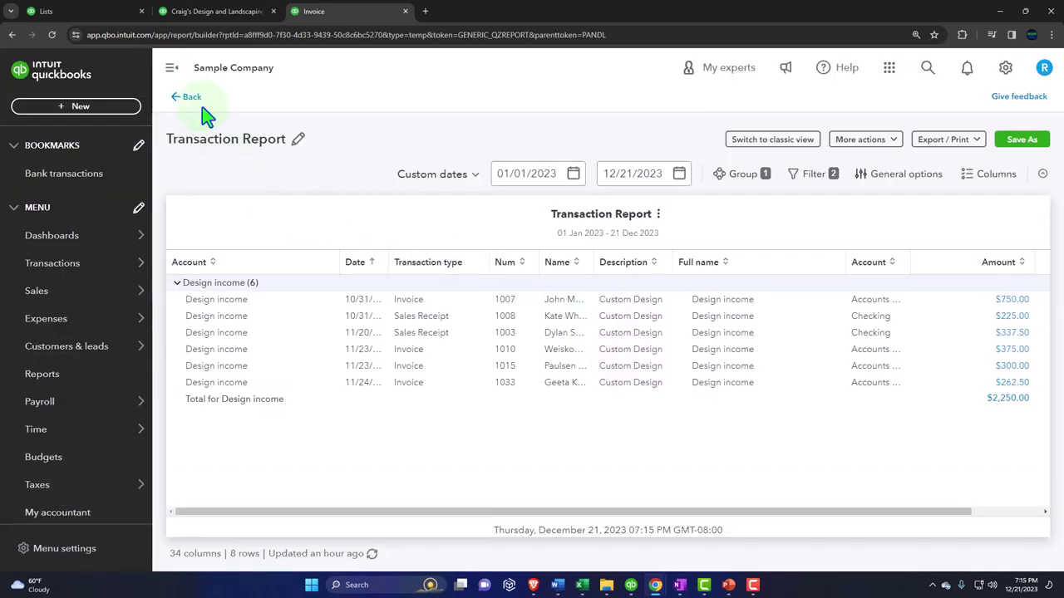
left_click(194, 100)
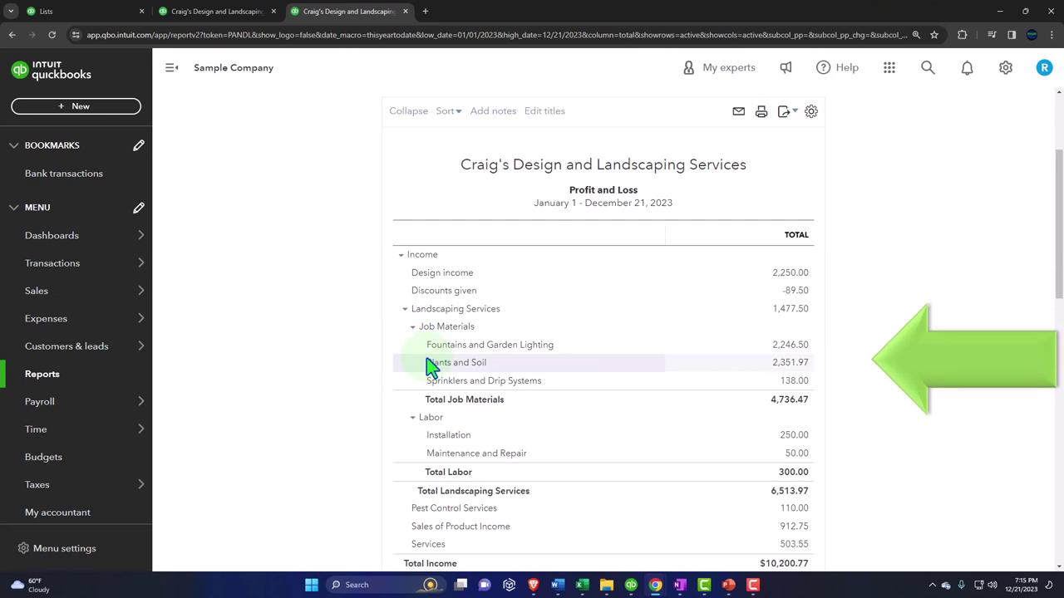
- Glance at the + New menu, then open All lists from the gear menu
left_click(100, 113)
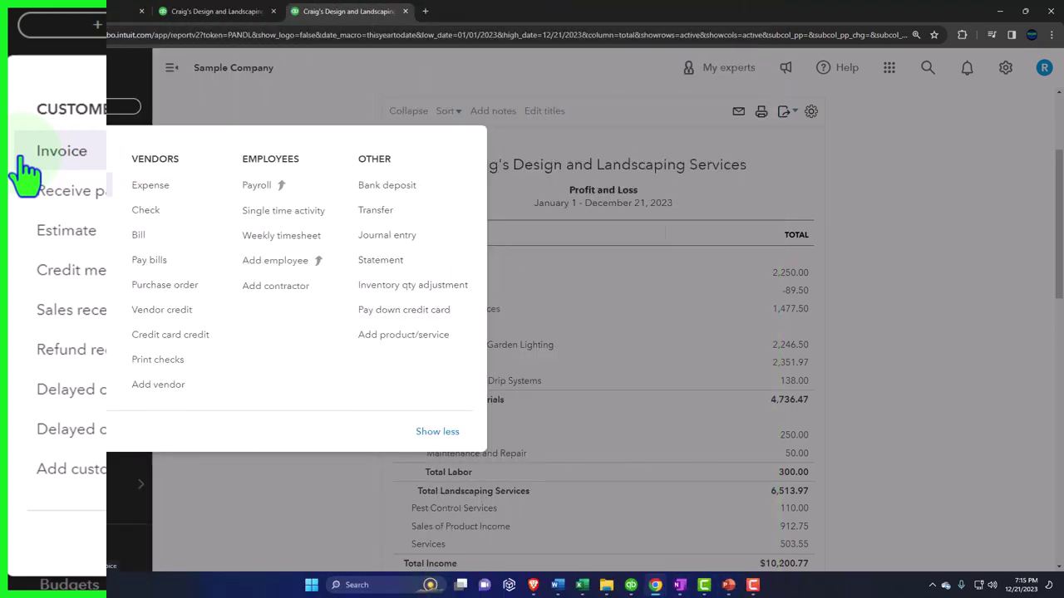
left_click(841, 198)
left_click(1006, 70)
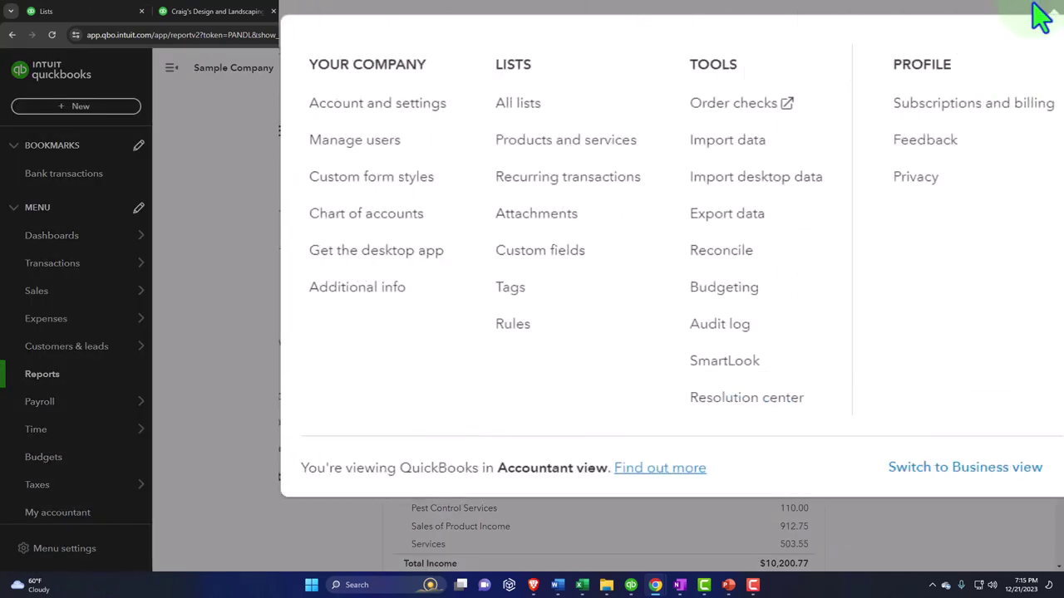
left_click(586, 106)
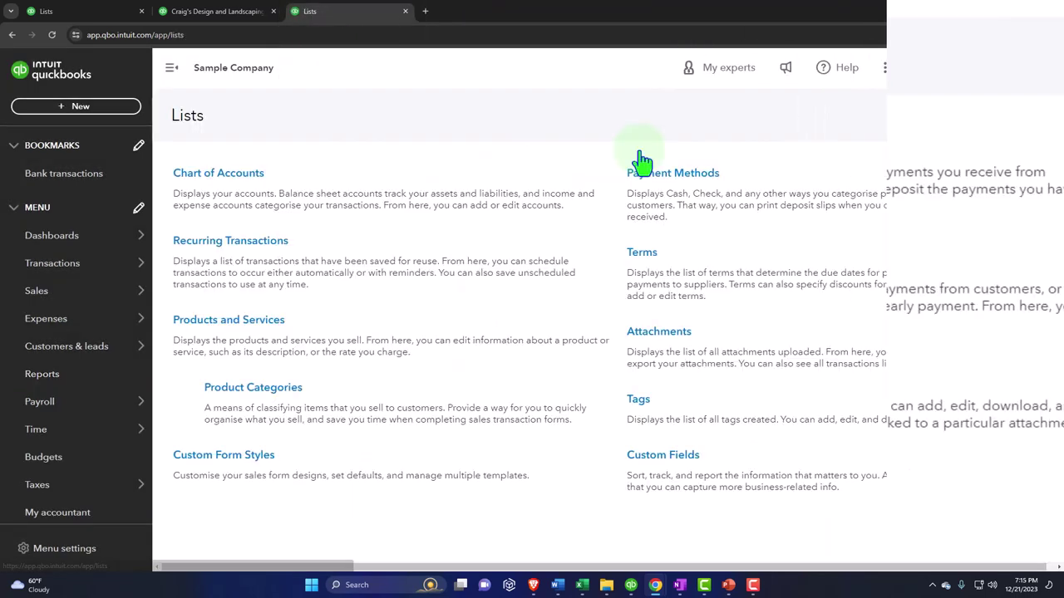